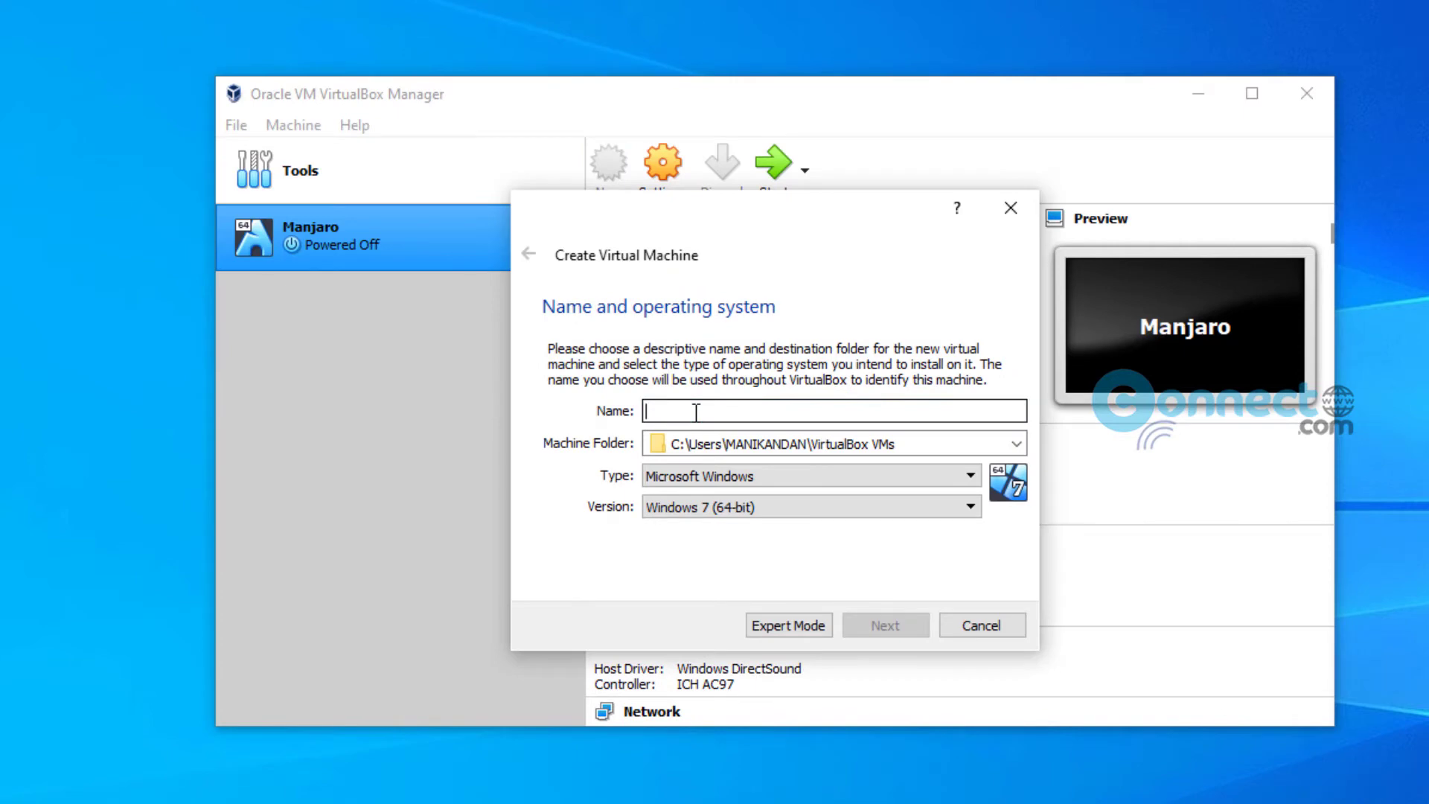
# Name the new virtual machine Ubuntu Unity, with type Linux and version Ubuntu (64-bit), and continue to the memory size
pyautogui.write('Ubuntu ')
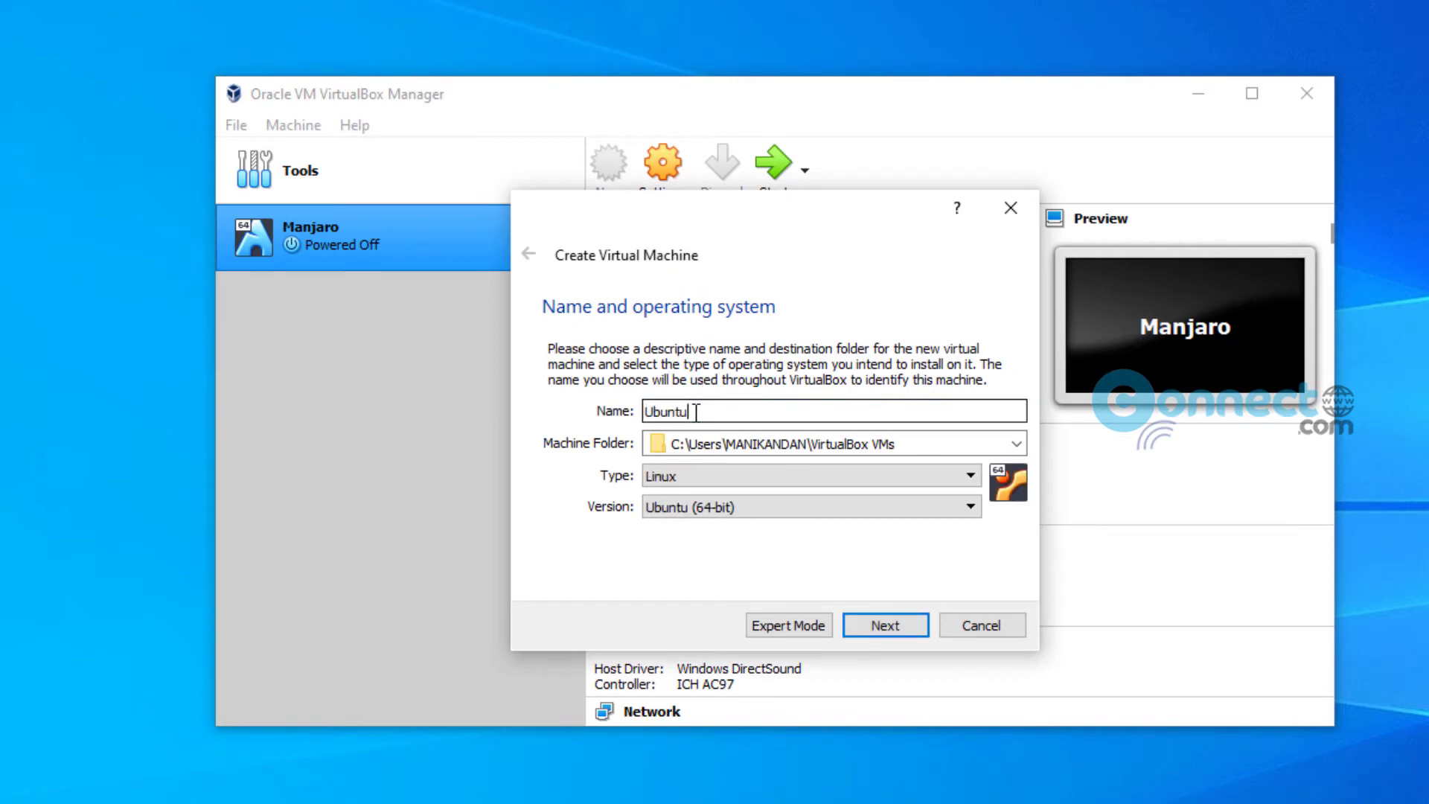
pyautogui.write('Unity')
pyautogui.click(956, 514)
pyautogui.click(878, 661)
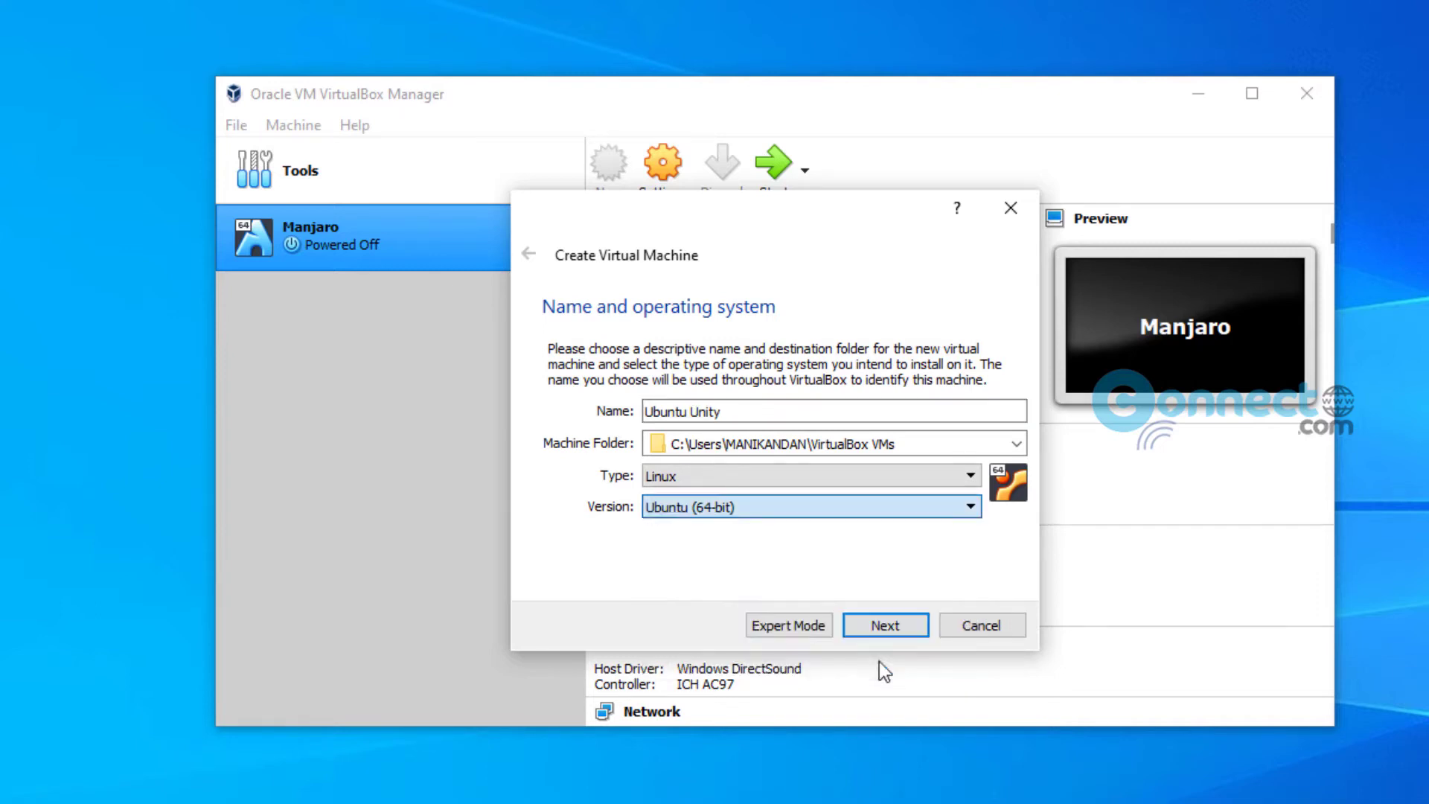
pyautogui.click(923, 634)
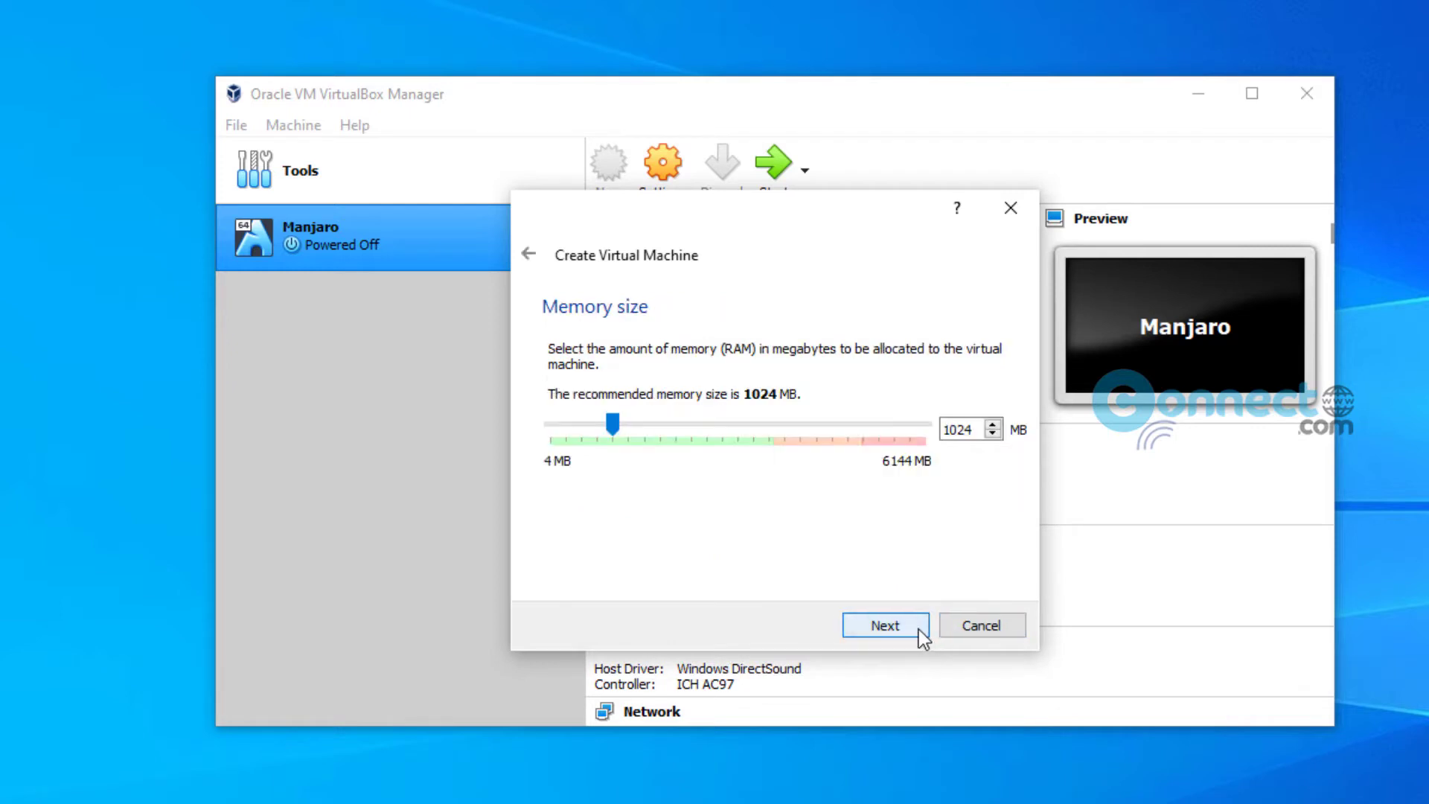
# Allocate 3000 MB of memory to the virtual machine and continue to the hard disk options
pyautogui.moveTo(972, 428); pyautogui.dragTo(894, 424)
pyautogui.write('3')
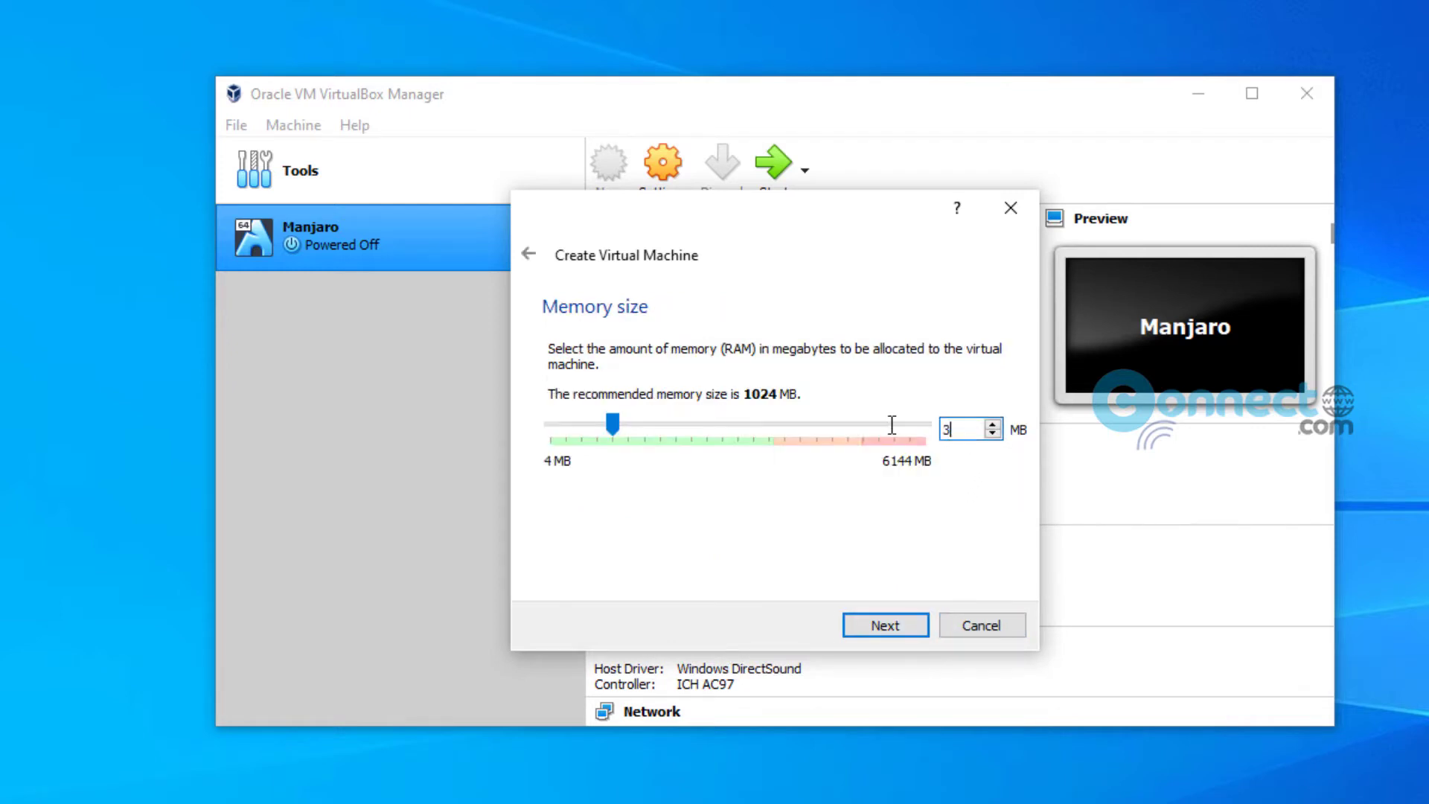
pyautogui.write('000')
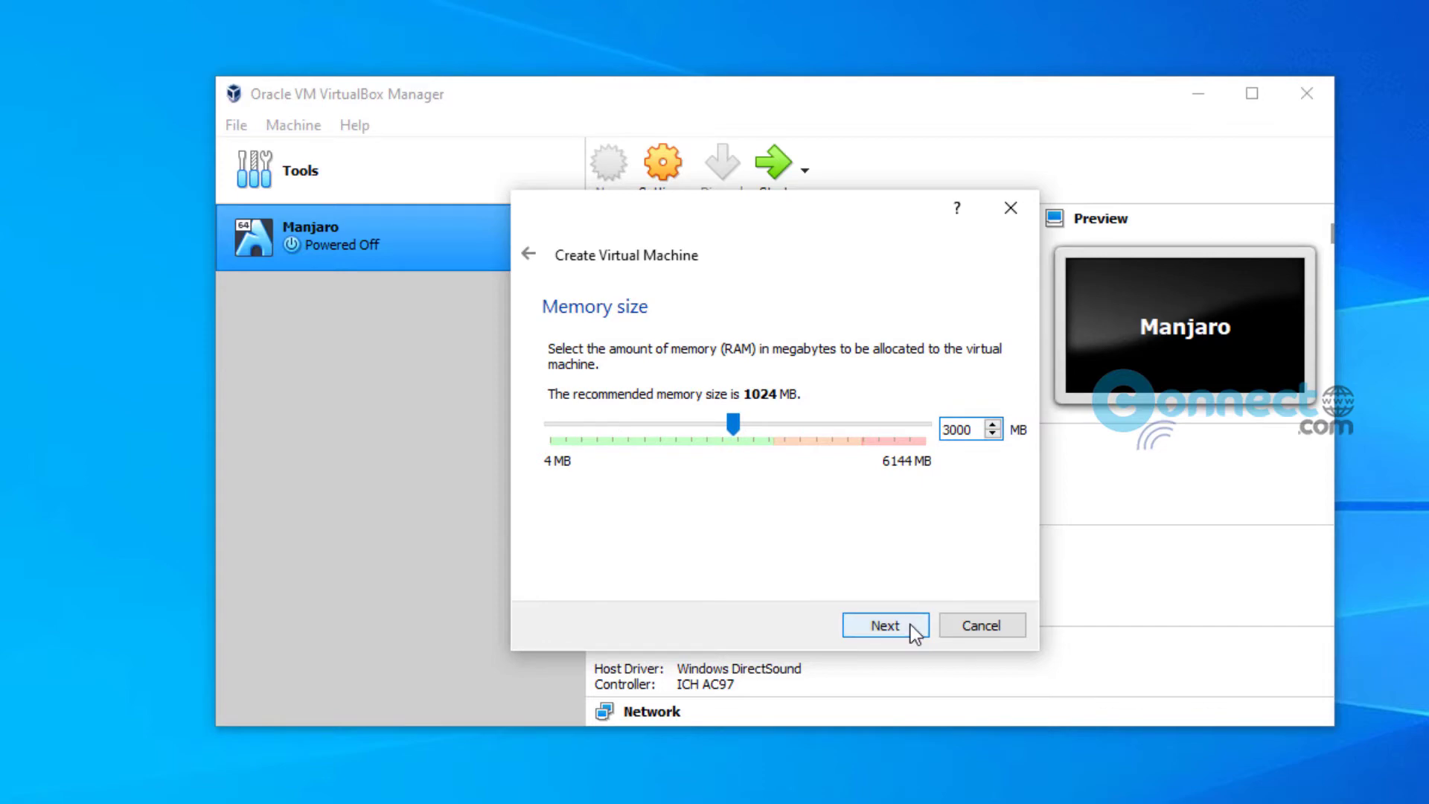
pyautogui.click(910, 624)
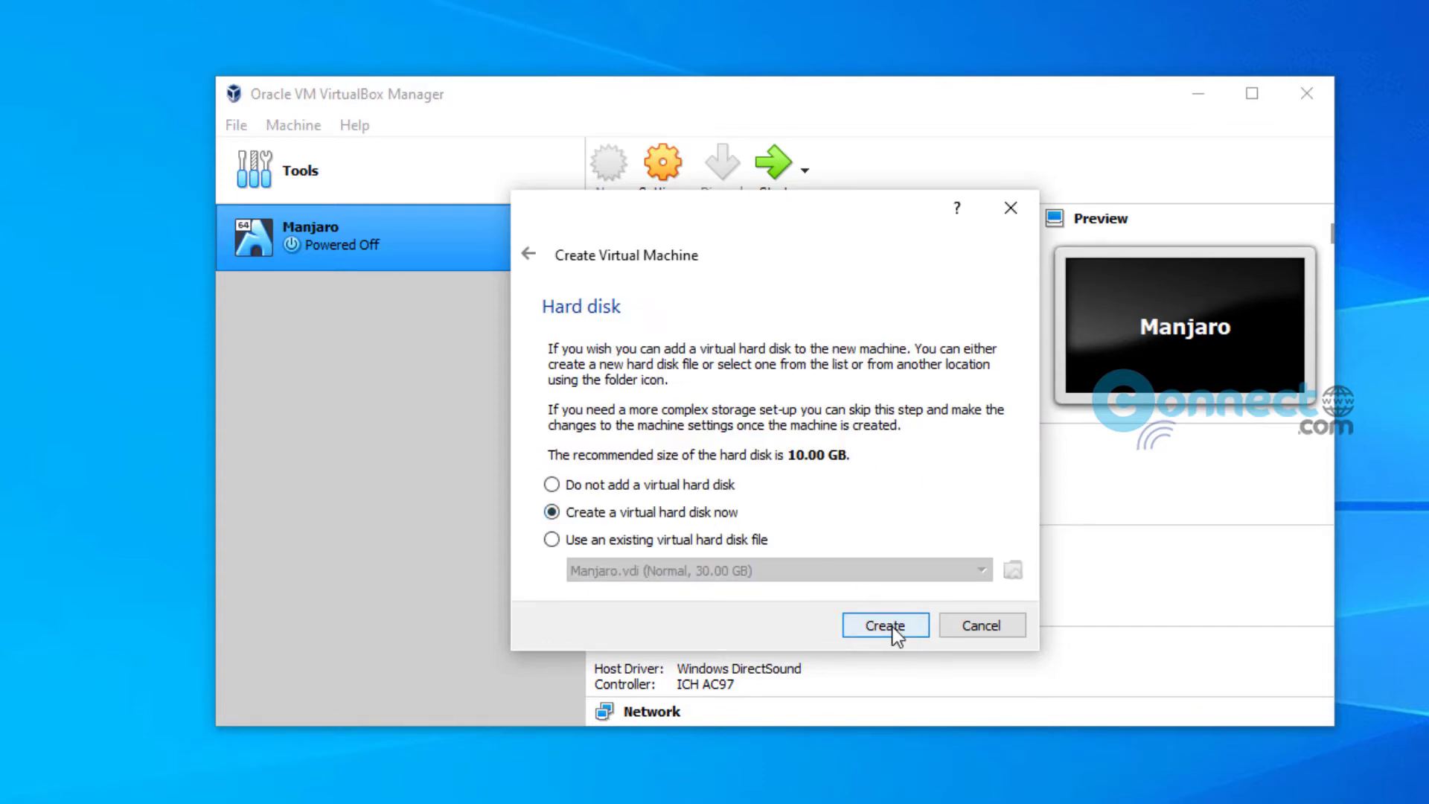
# Create a new dynamically allocated VDI virtual hard disk of 30 GB for the machine
pyautogui.click(891, 627)
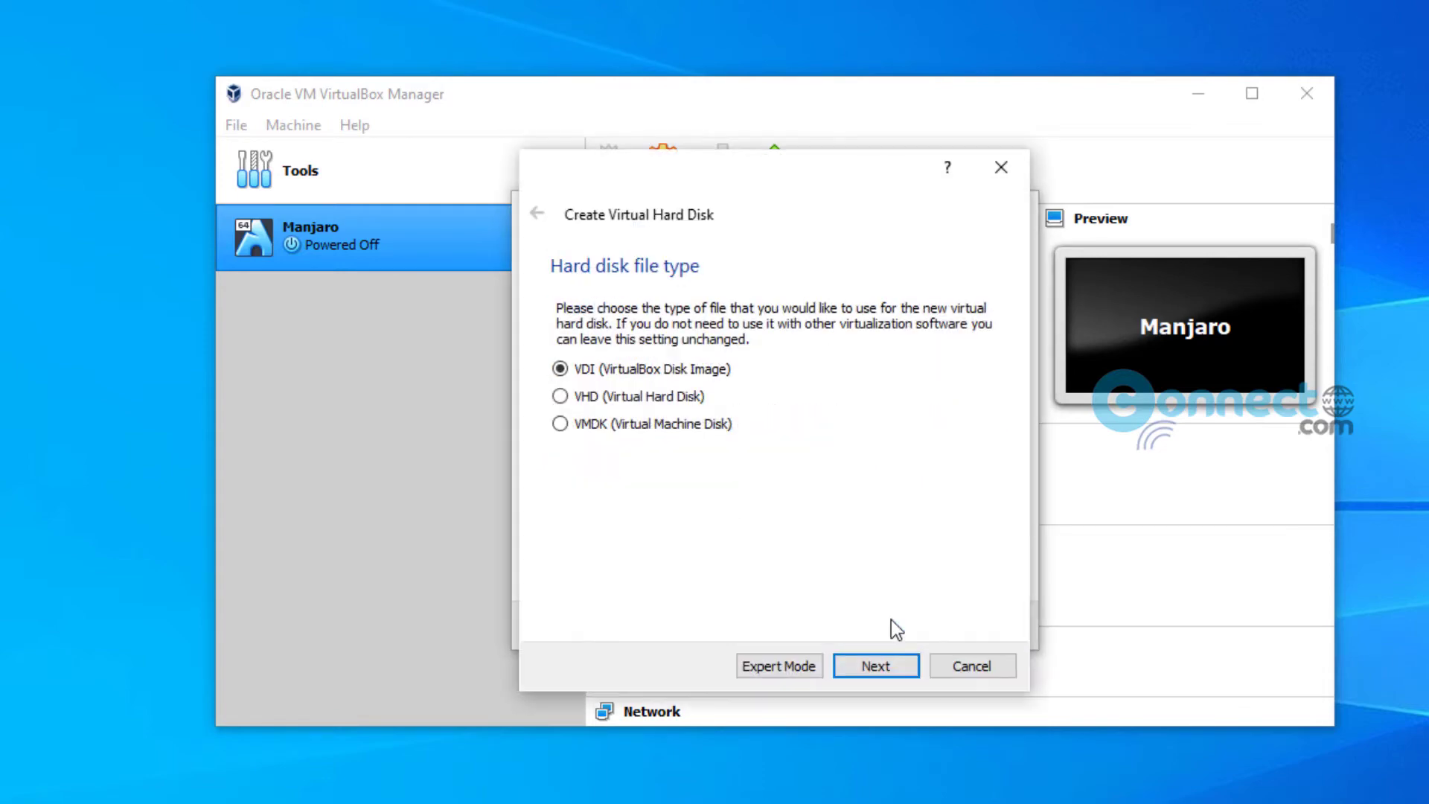
pyautogui.click(899, 668)
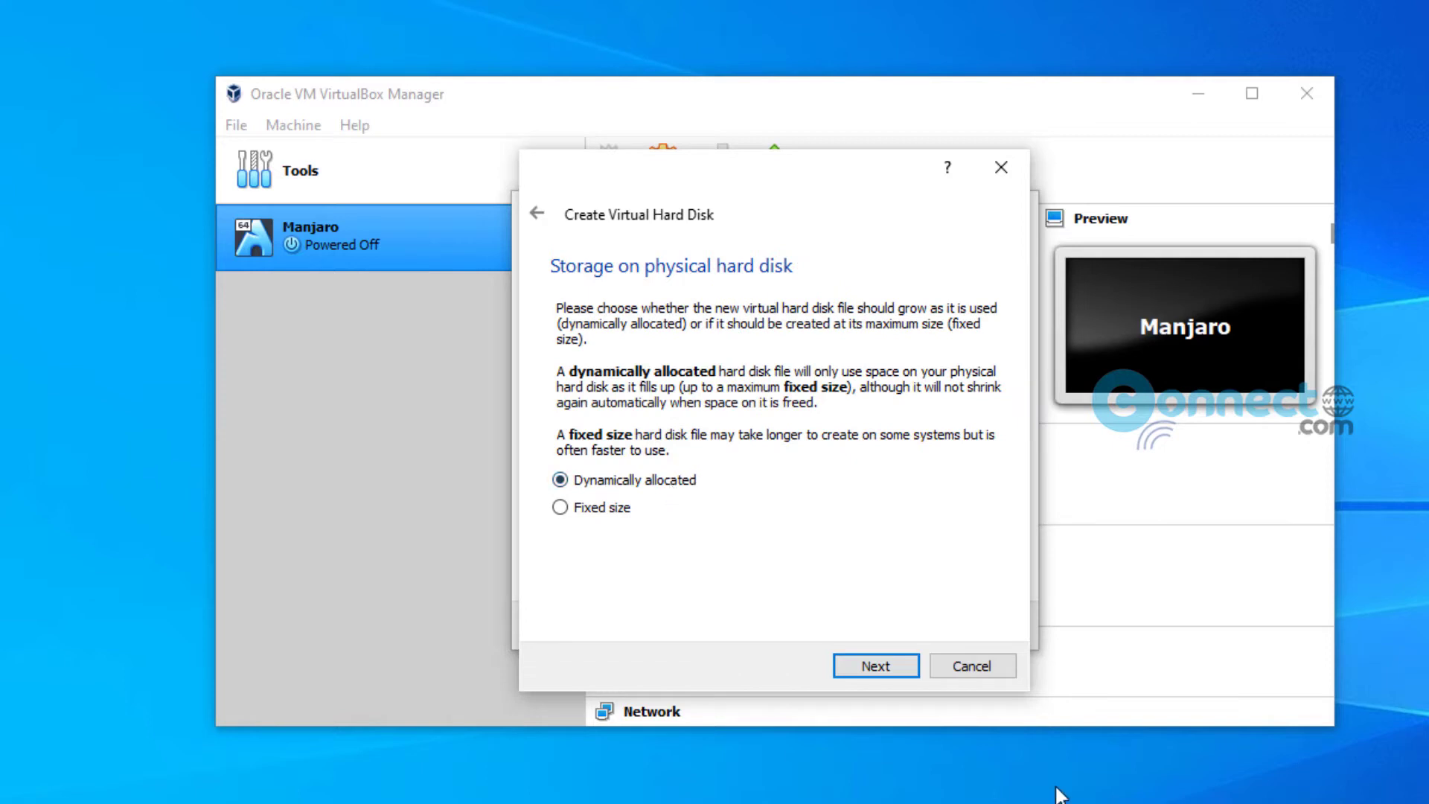
pyautogui.click(908, 670)
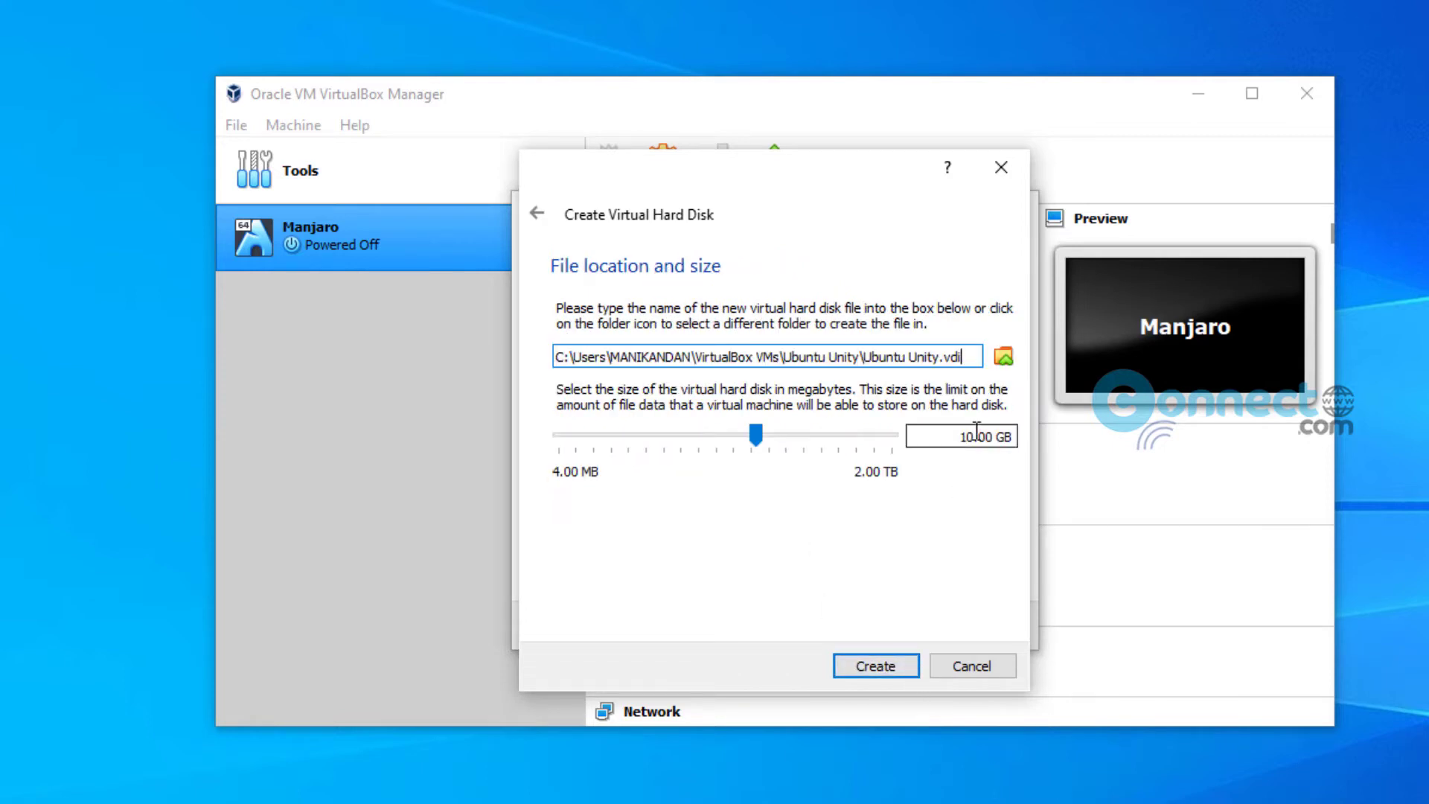
pyautogui.moveTo(967, 434); pyautogui.dragTo(958, 435)
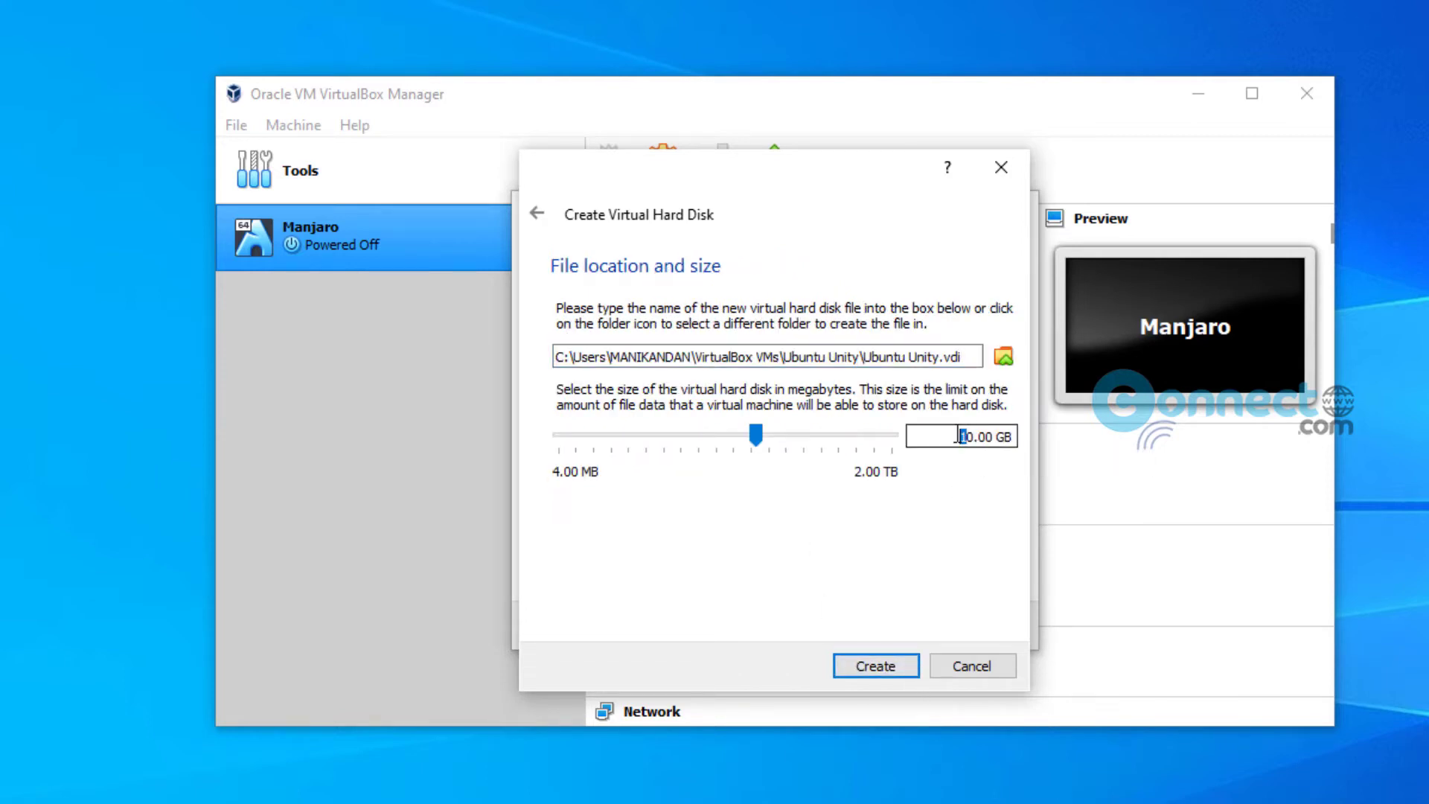
pyautogui.write('3')
pyautogui.click(893, 664)
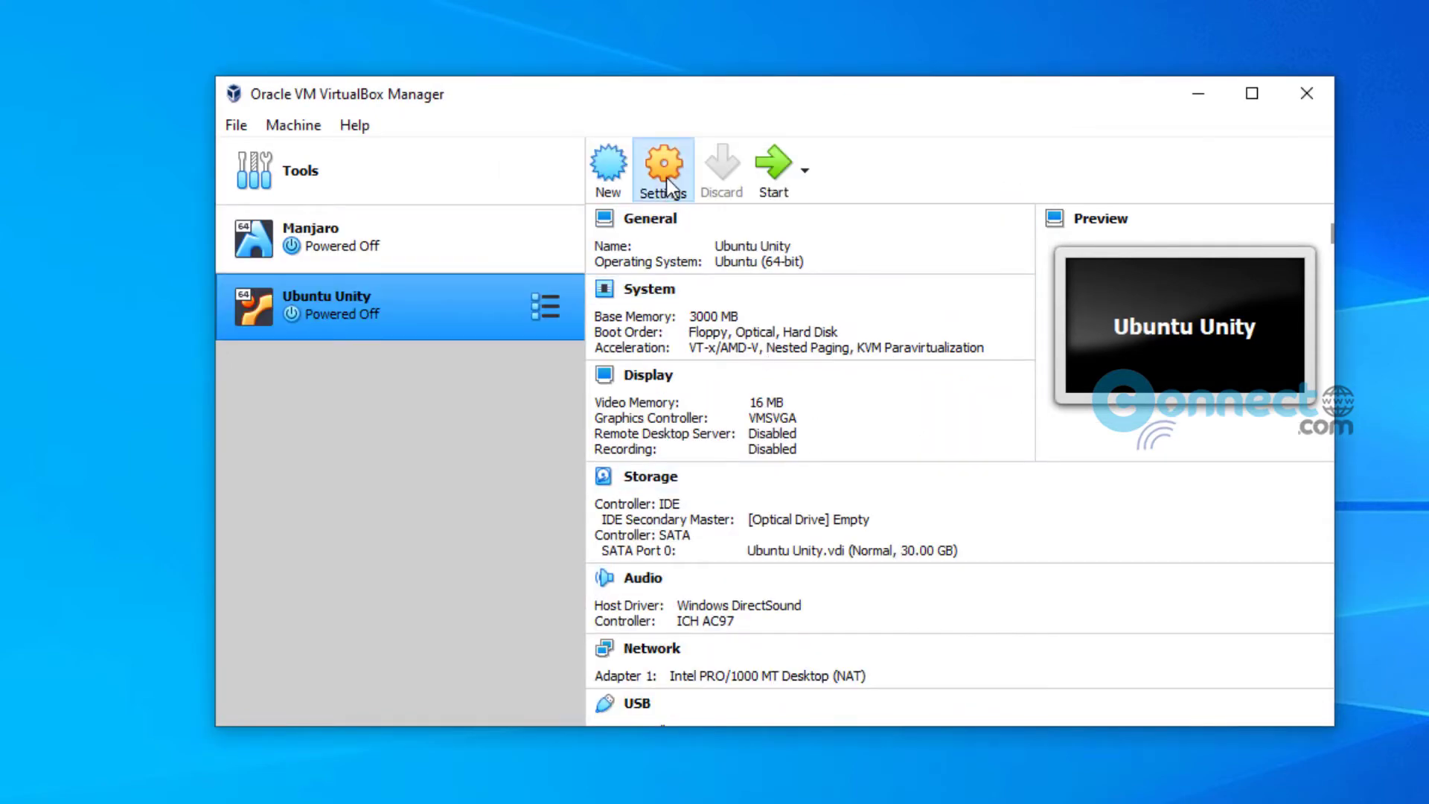
# In the Ubuntu Unity machine's processor settings, enable PAE/NX and nested VT-x/AMD-V
pyautogui.click(664, 178)
pyautogui.click(483, 194)
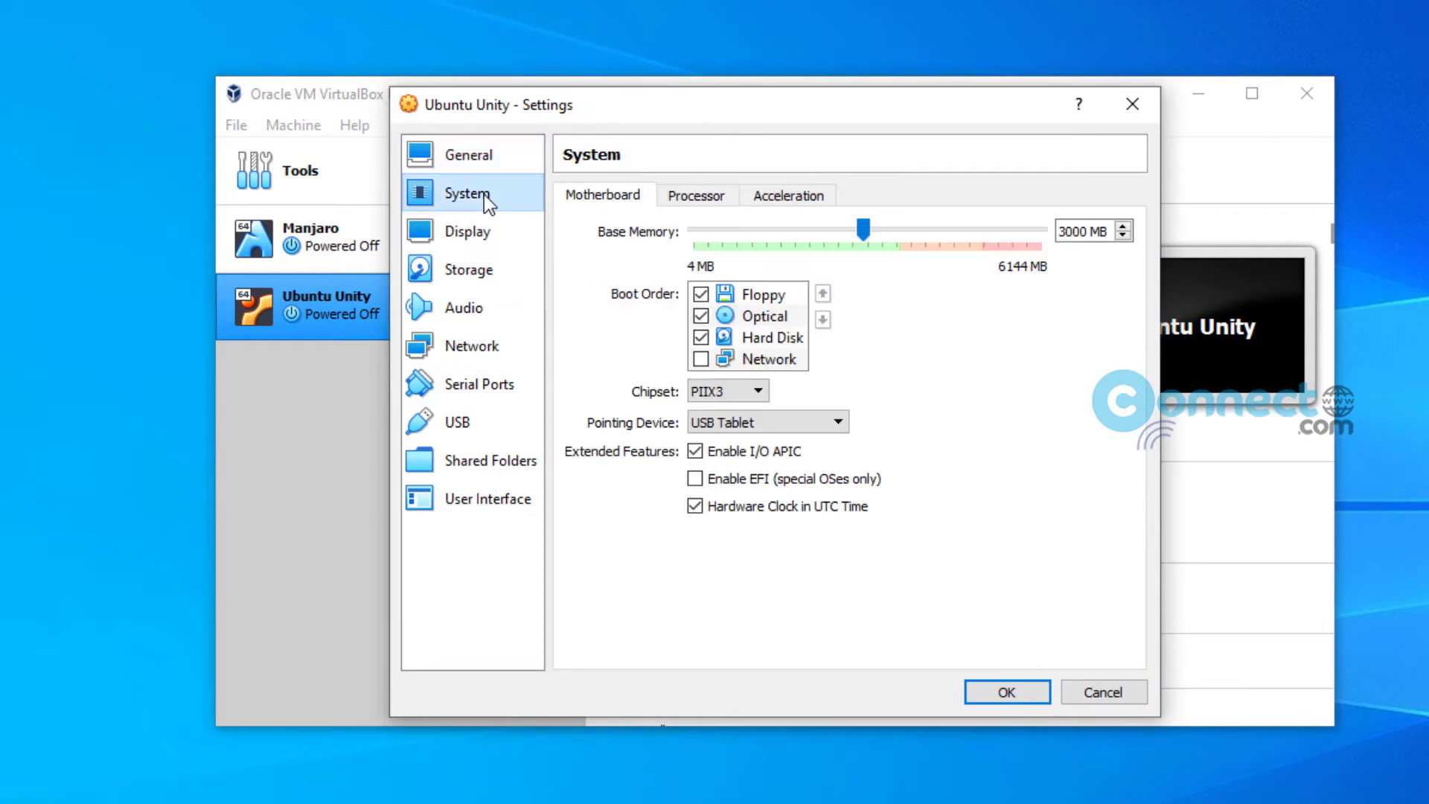
pyautogui.click(695, 450)
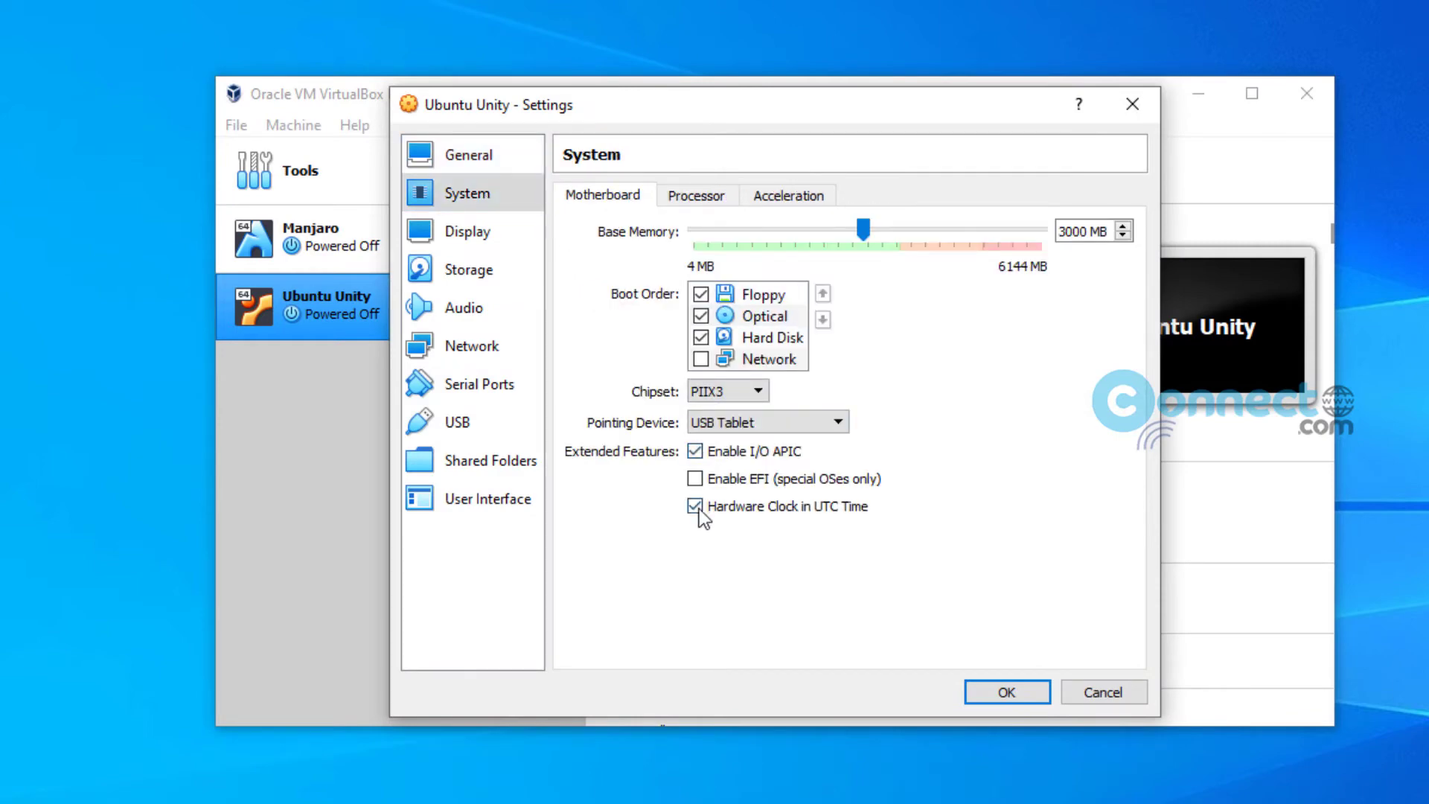
pyautogui.click(691, 205)
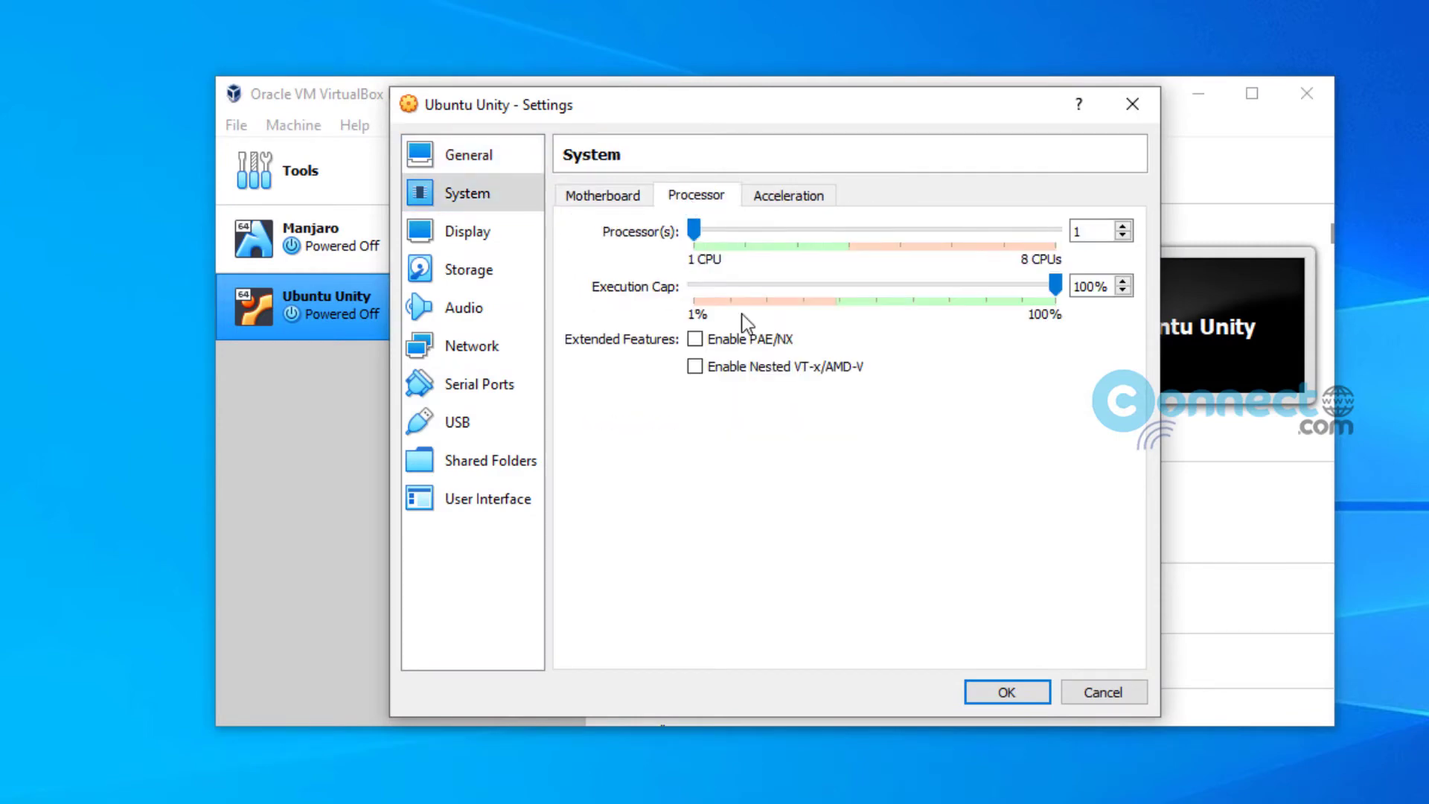
pyautogui.click(695, 339)
pyautogui.click(695, 366)
# Set the machine's video memory to 128 MB and its graphics controller to VBoxSVGA
pyautogui.click(512, 230)
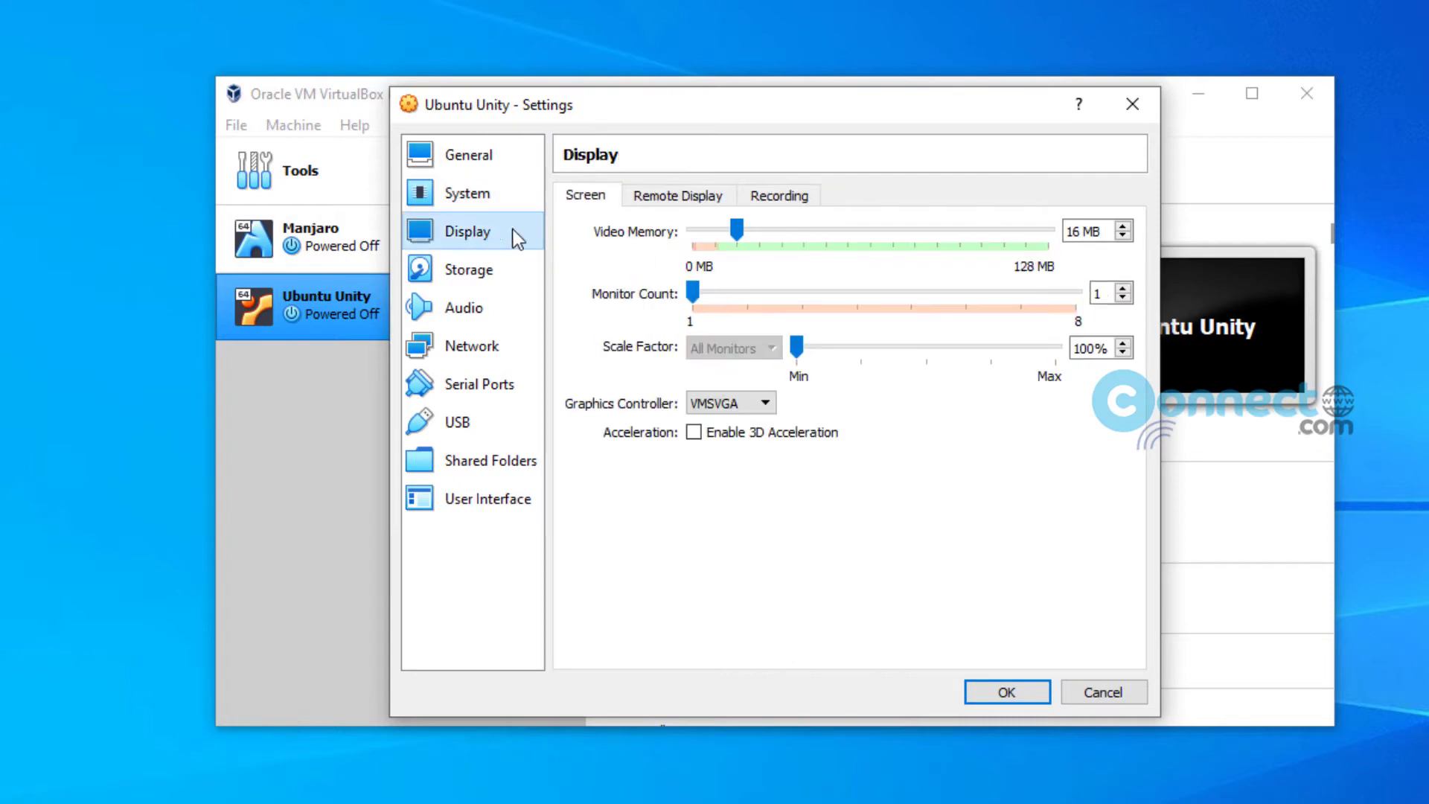
pyautogui.moveTo(737, 229); pyautogui.dragTo(1132, 228)
pyautogui.click(770, 402)
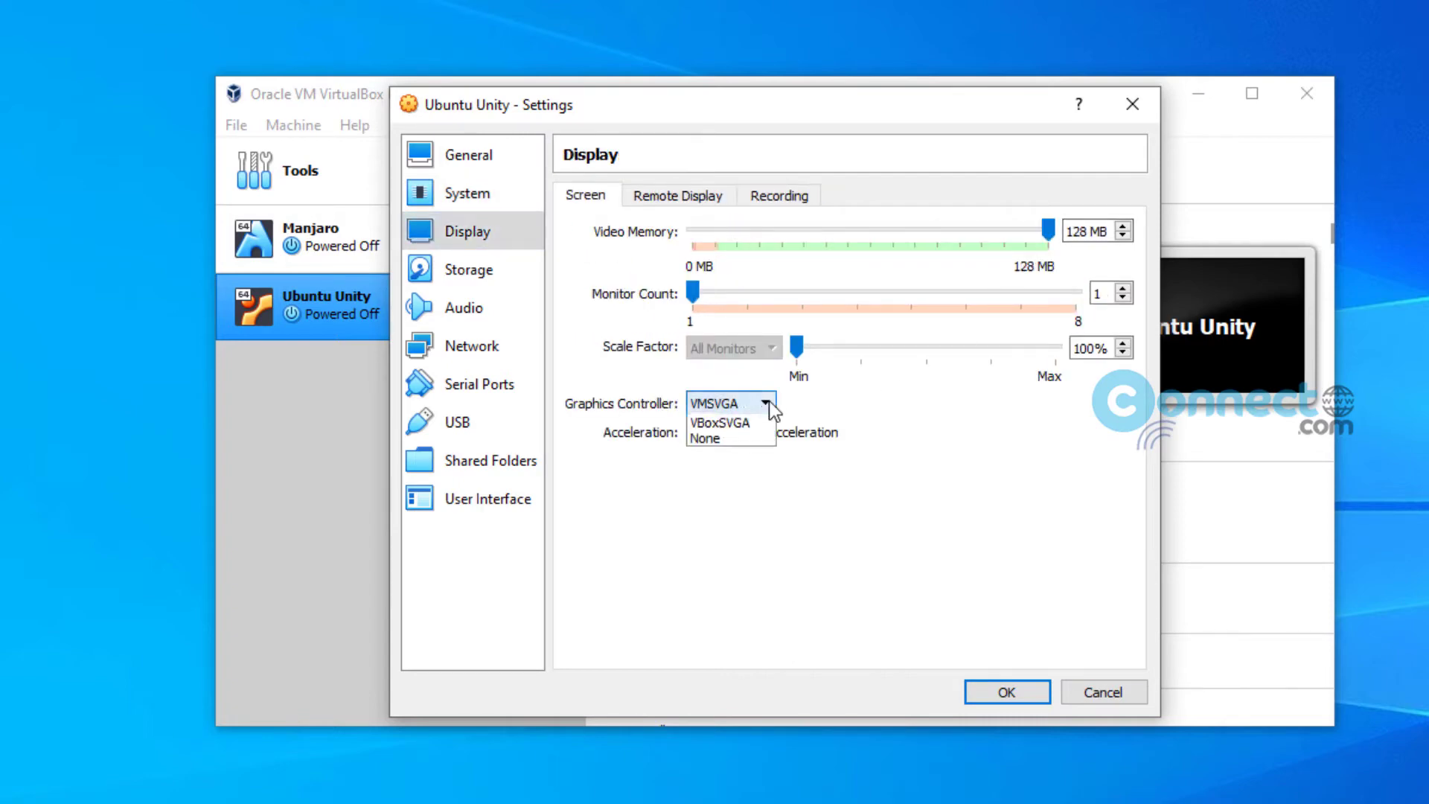
pyautogui.click(766, 452)
# Attach ubuntu-unity-20.10.iso to the empty IDE optical drive and save the machine settings
pyautogui.click(454, 277)
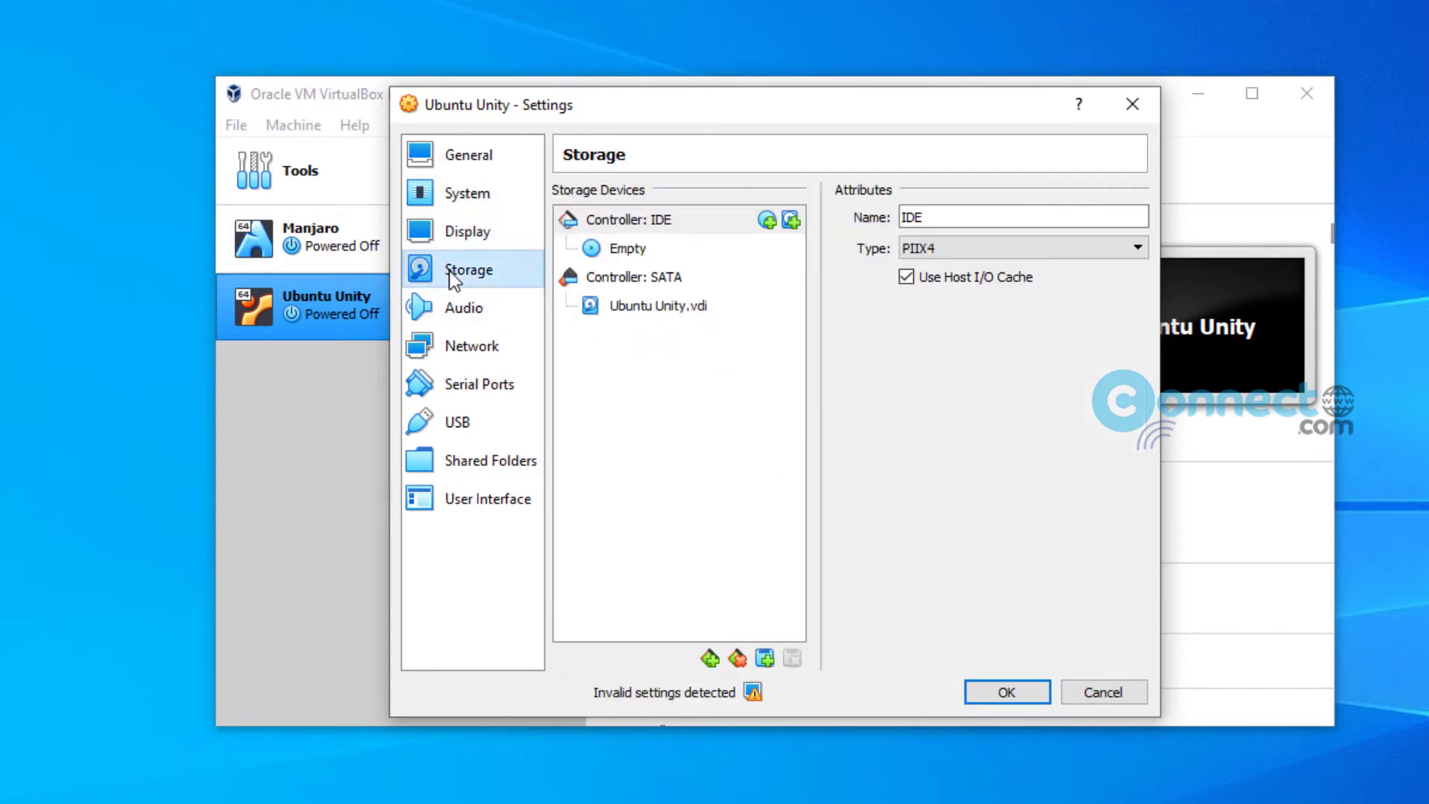
pyautogui.click(620, 252)
pyautogui.click(1134, 218)
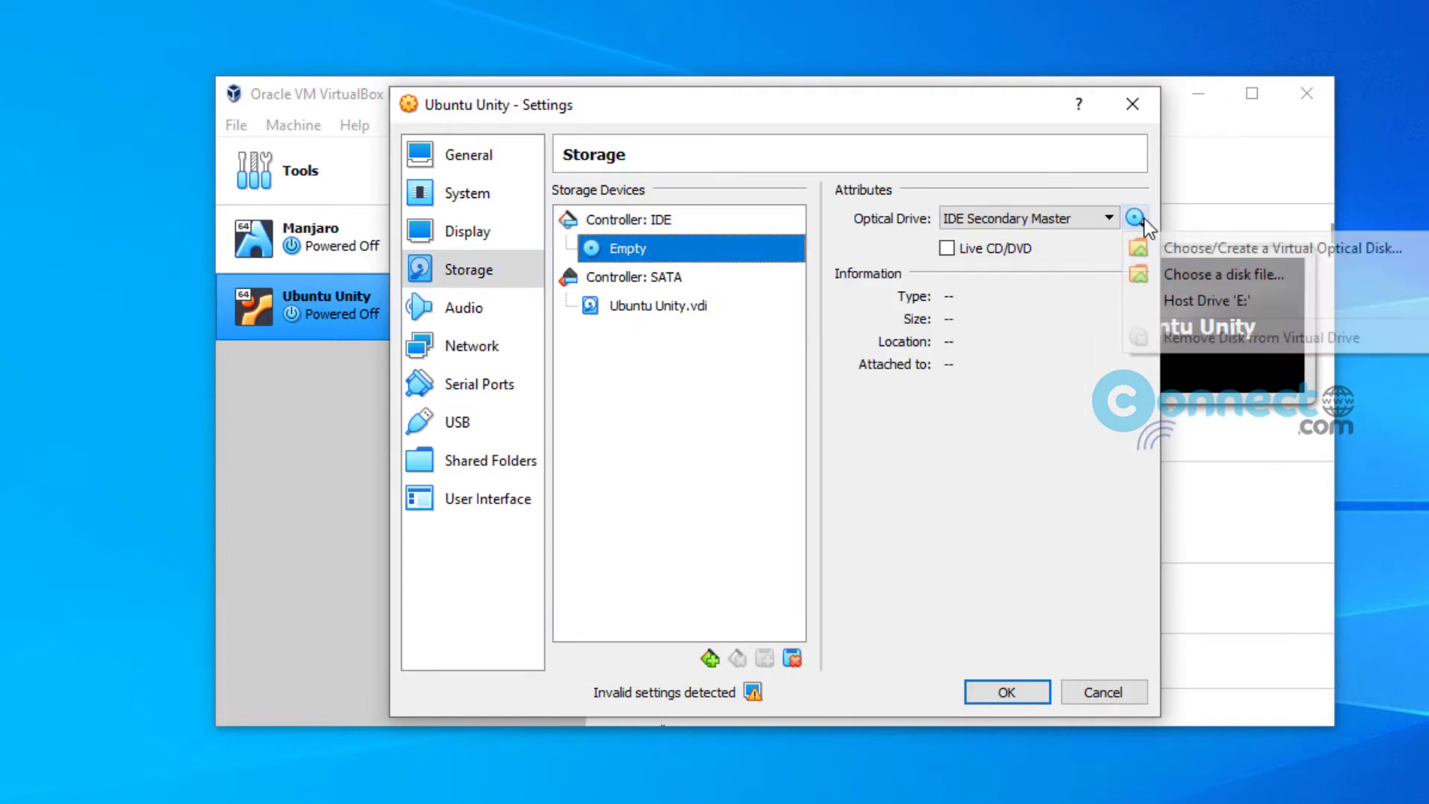
pyautogui.click(1221, 274)
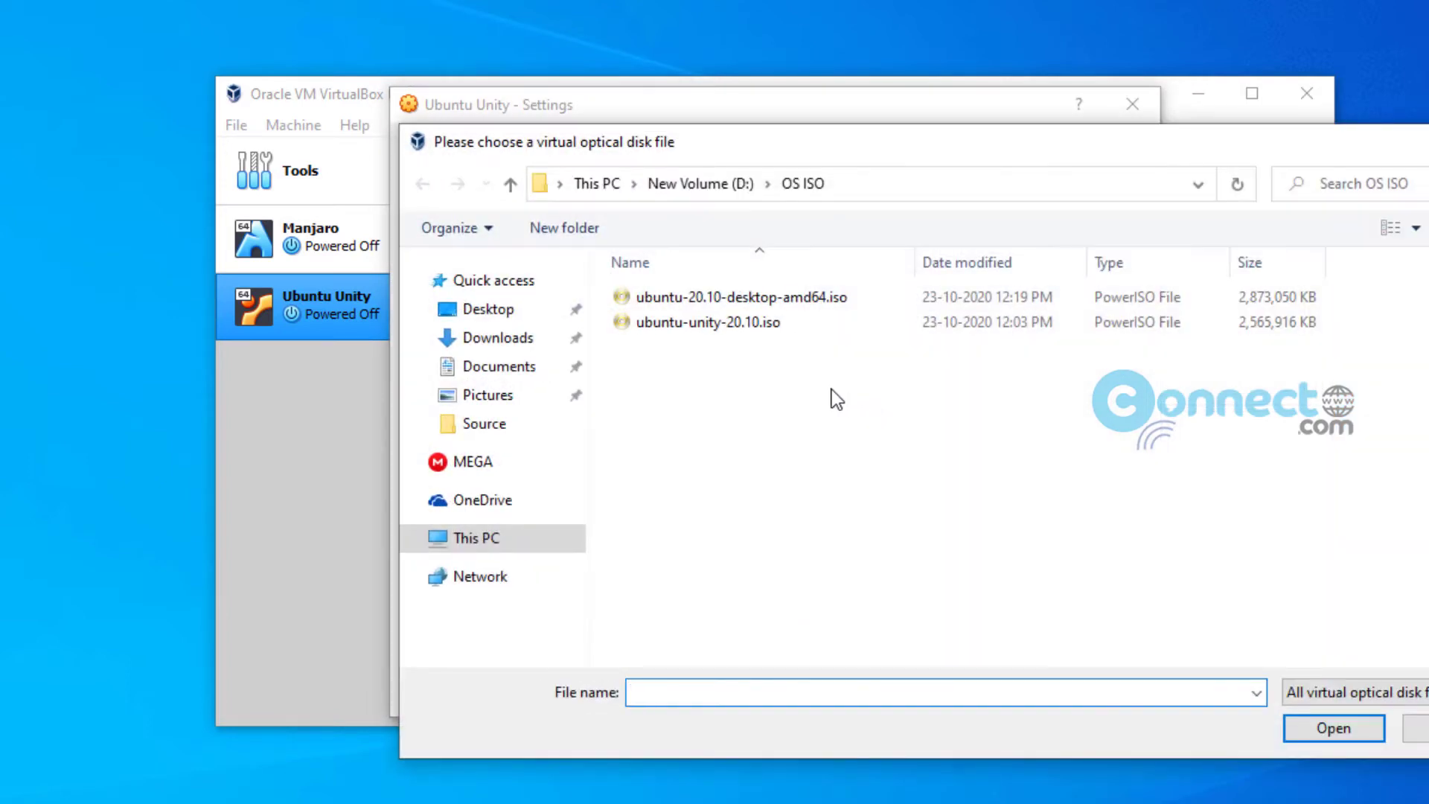
pyautogui.click(763, 325)
pyautogui.click(1333, 728)
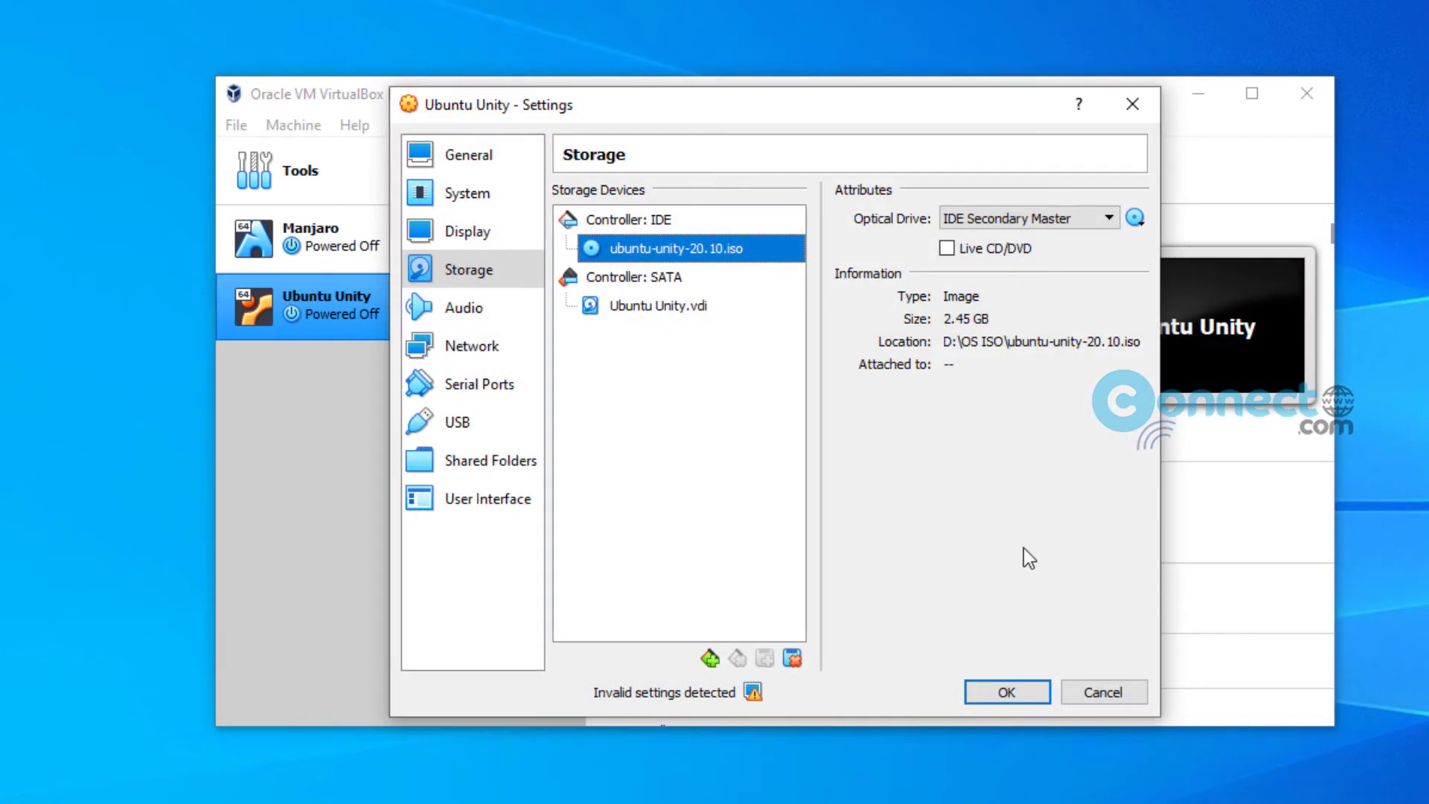
pyautogui.click(1036, 694)
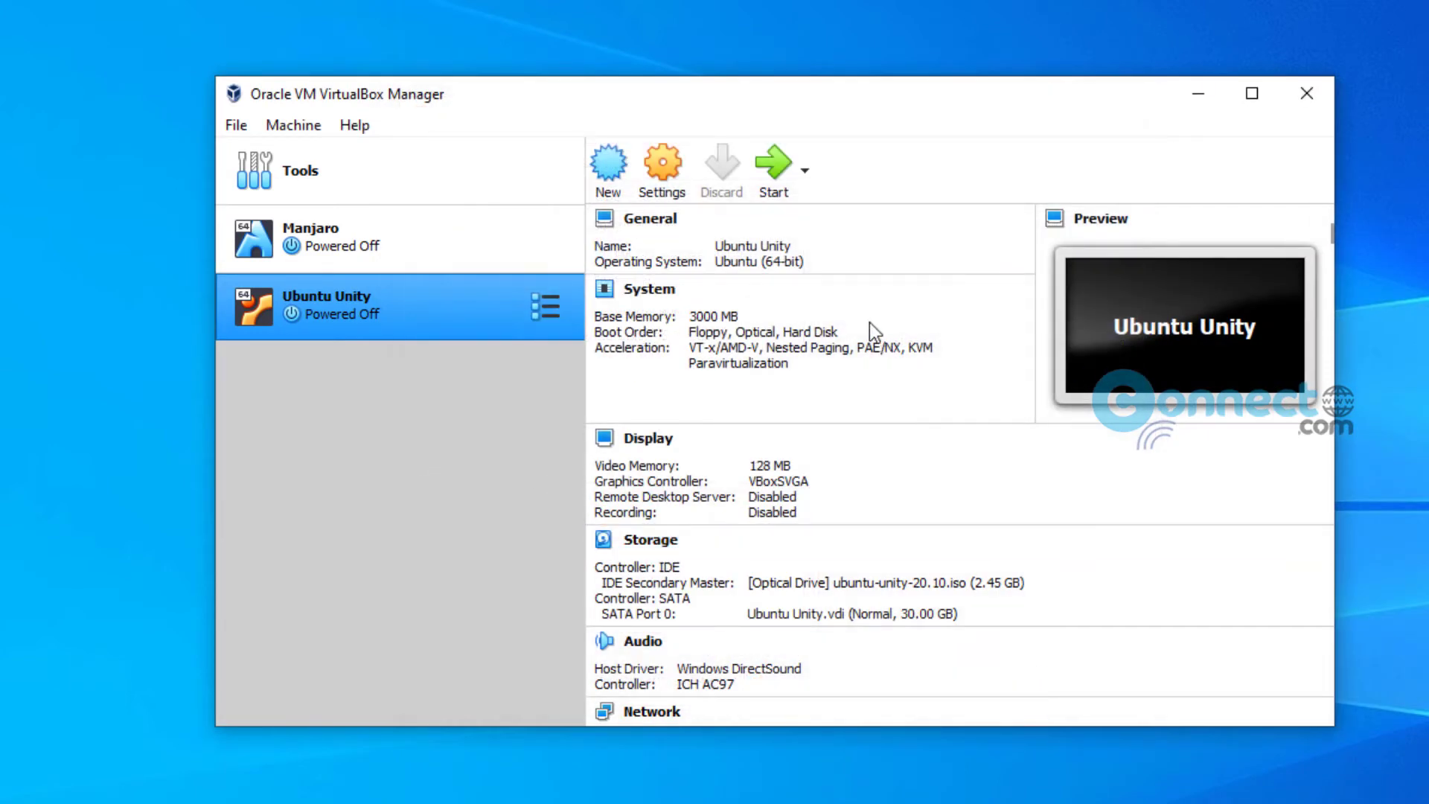
# Start the Ubuntu Unity machine with ubuntu-unity-20.10.iso as start-up disk and boot the Ubuntu Unity entry
pyautogui.click(778, 174)
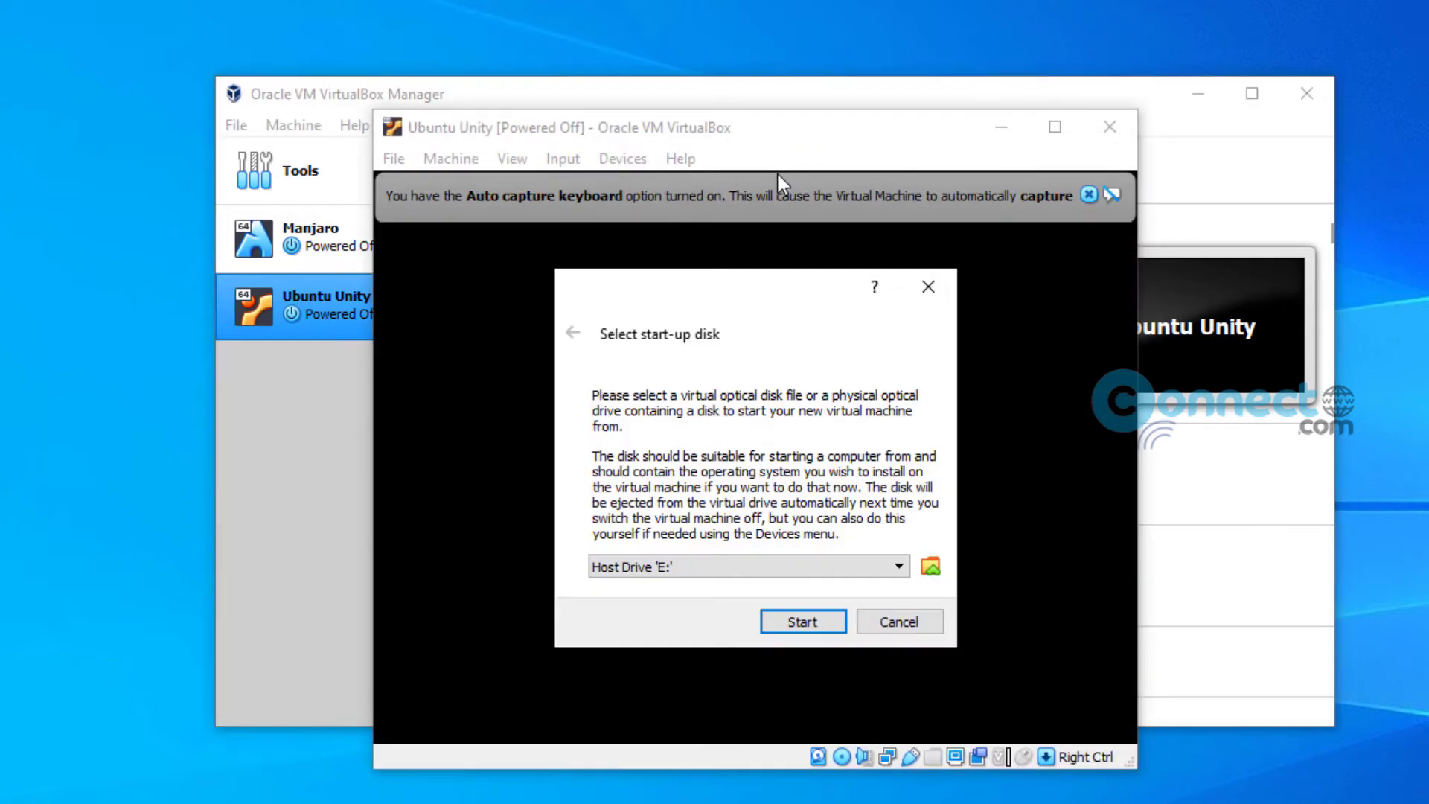
pyautogui.click(893, 566)
pyautogui.click(804, 601)
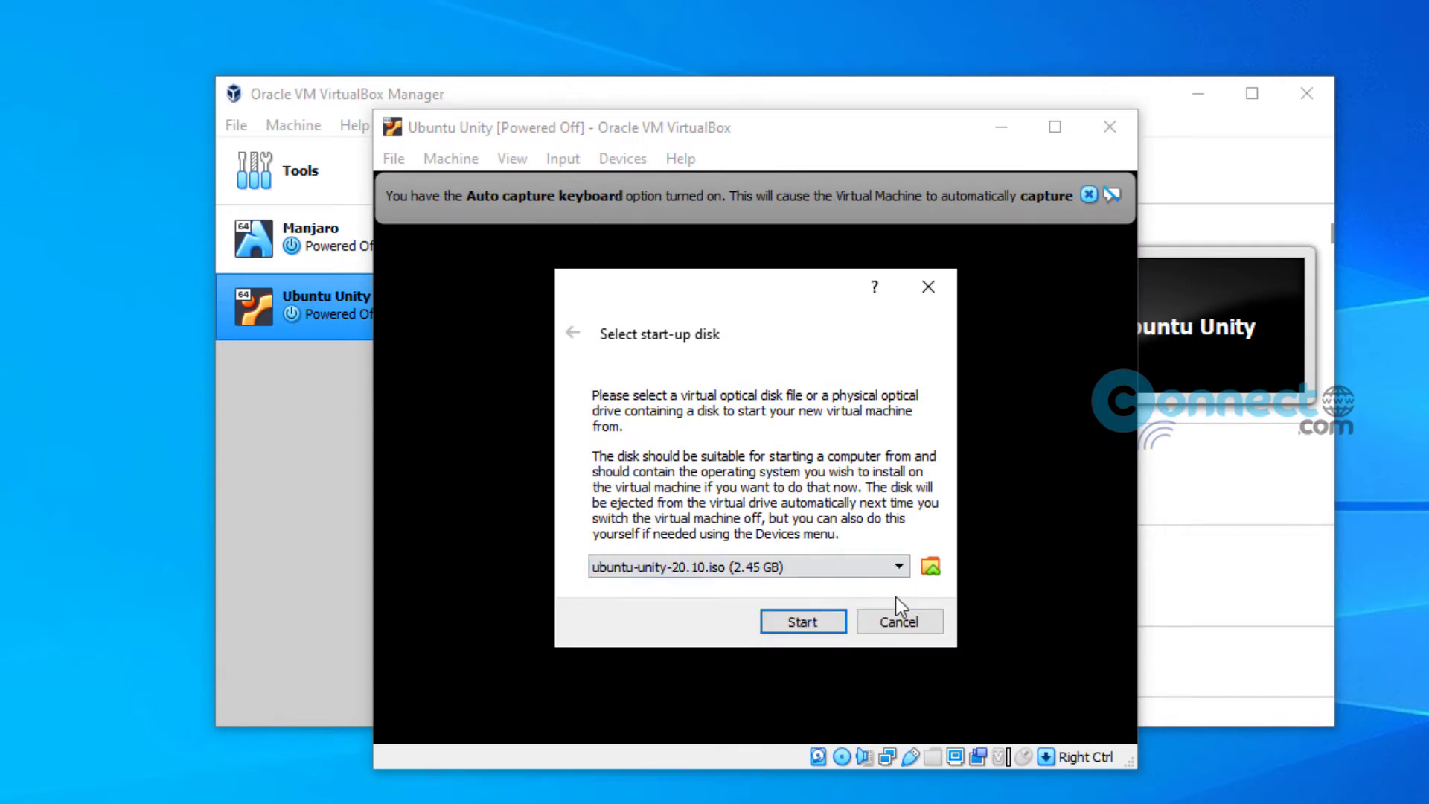
pyautogui.click(829, 627)
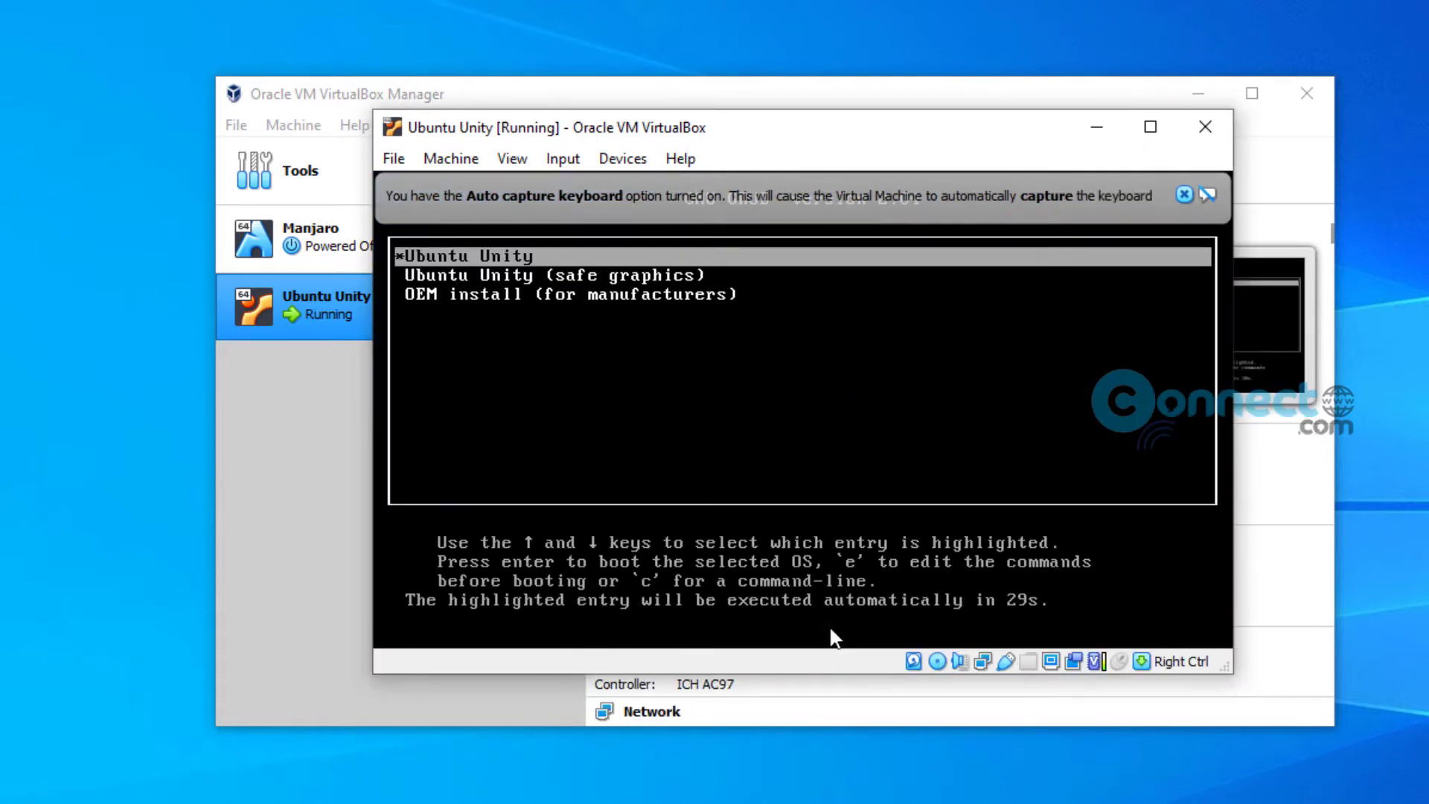
pyautogui.press('Return')
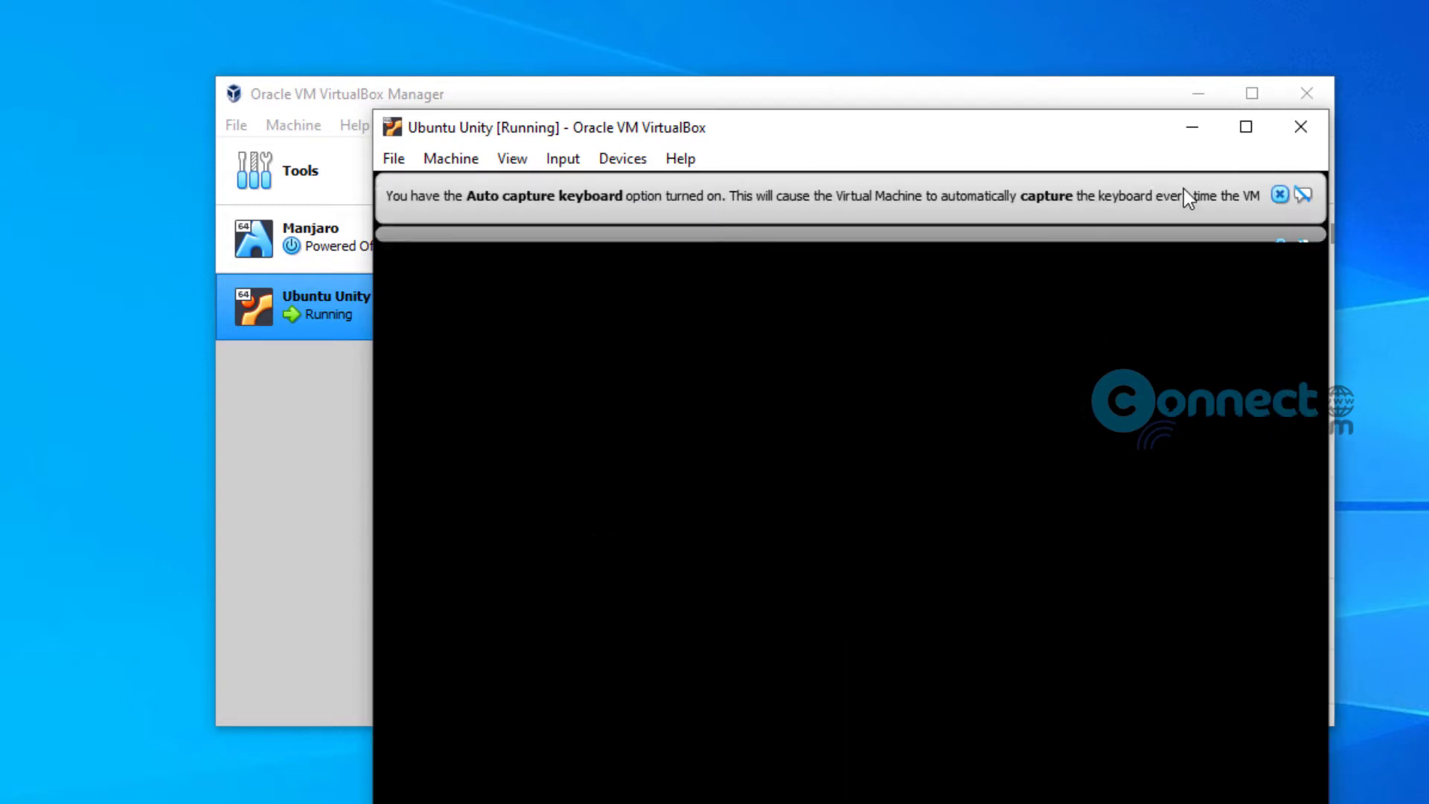
# Dismiss the keyboard capture and mouse integration notices and reposition the virtual machine window
pyautogui.click(1281, 195)
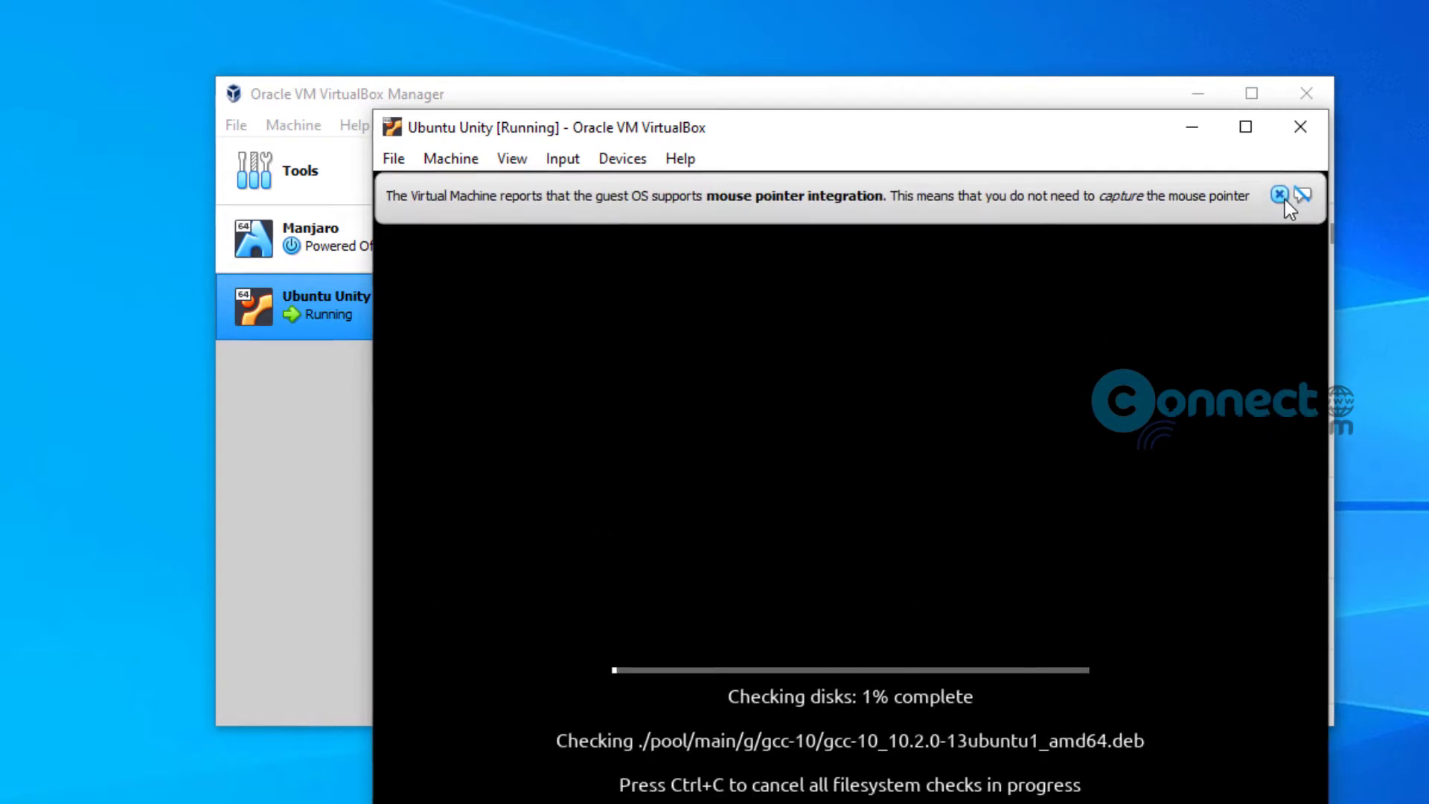
pyautogui.click(1279, 195)
pyautogui.moveTo(955, 50); pyautogui.dragTo(962, 36)
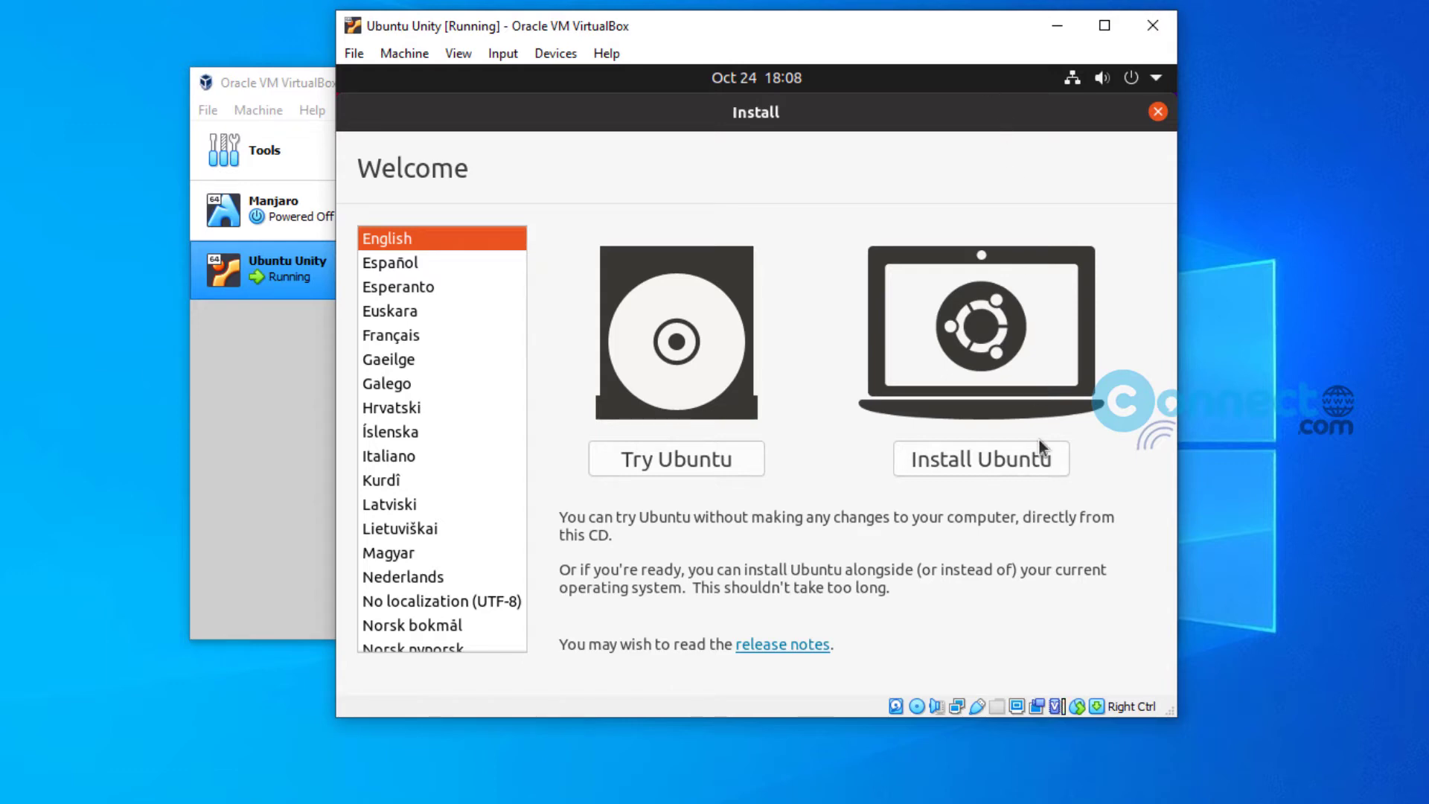
# Begin installing Ubuntu in English with the English (US) keyboard layout and a normal installation, turning off update downloads
pyautogui.click(1033, 461)
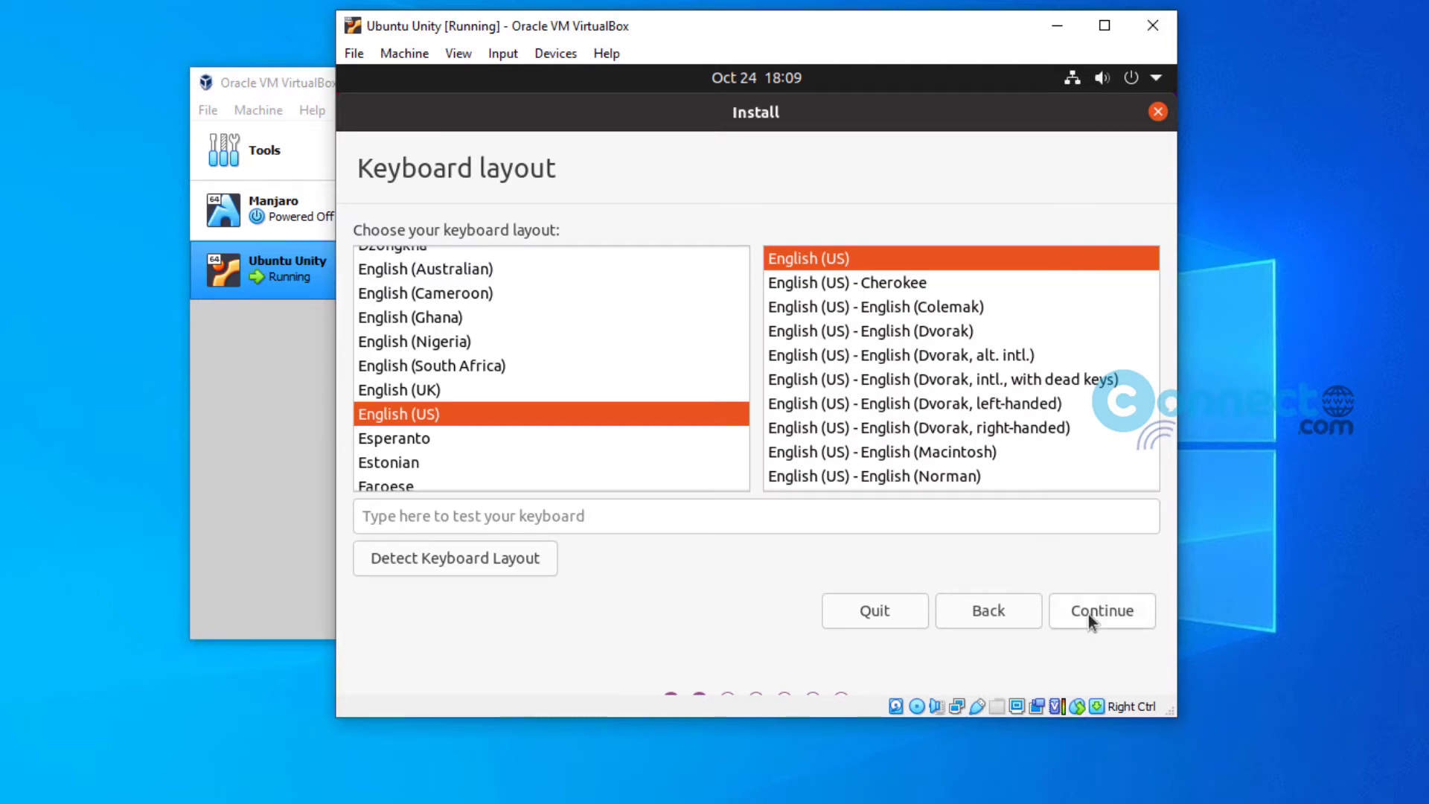
pyautogui.click(1089, 616)
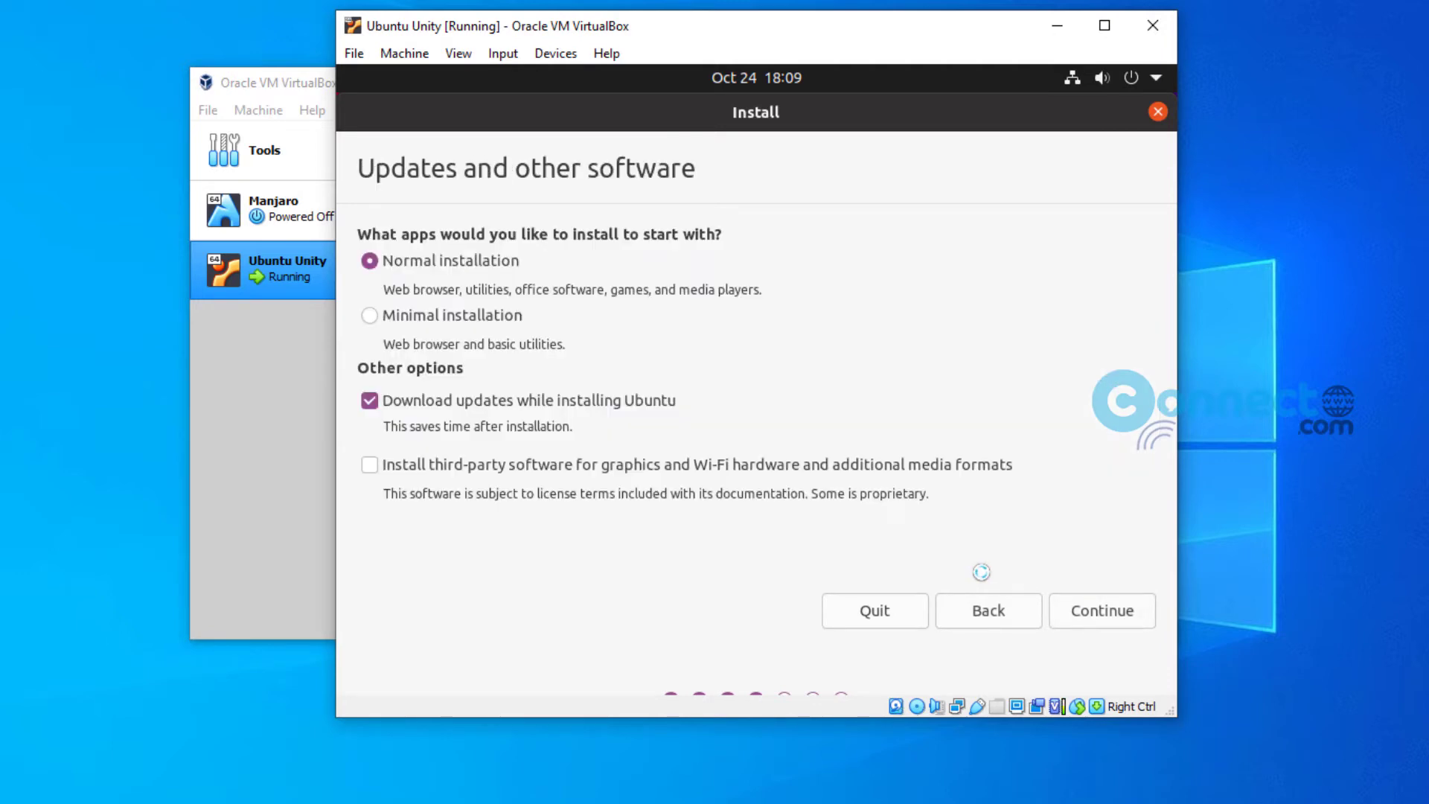
pyautogui.click(371, 402)
pyautogui.click(1100, 616)
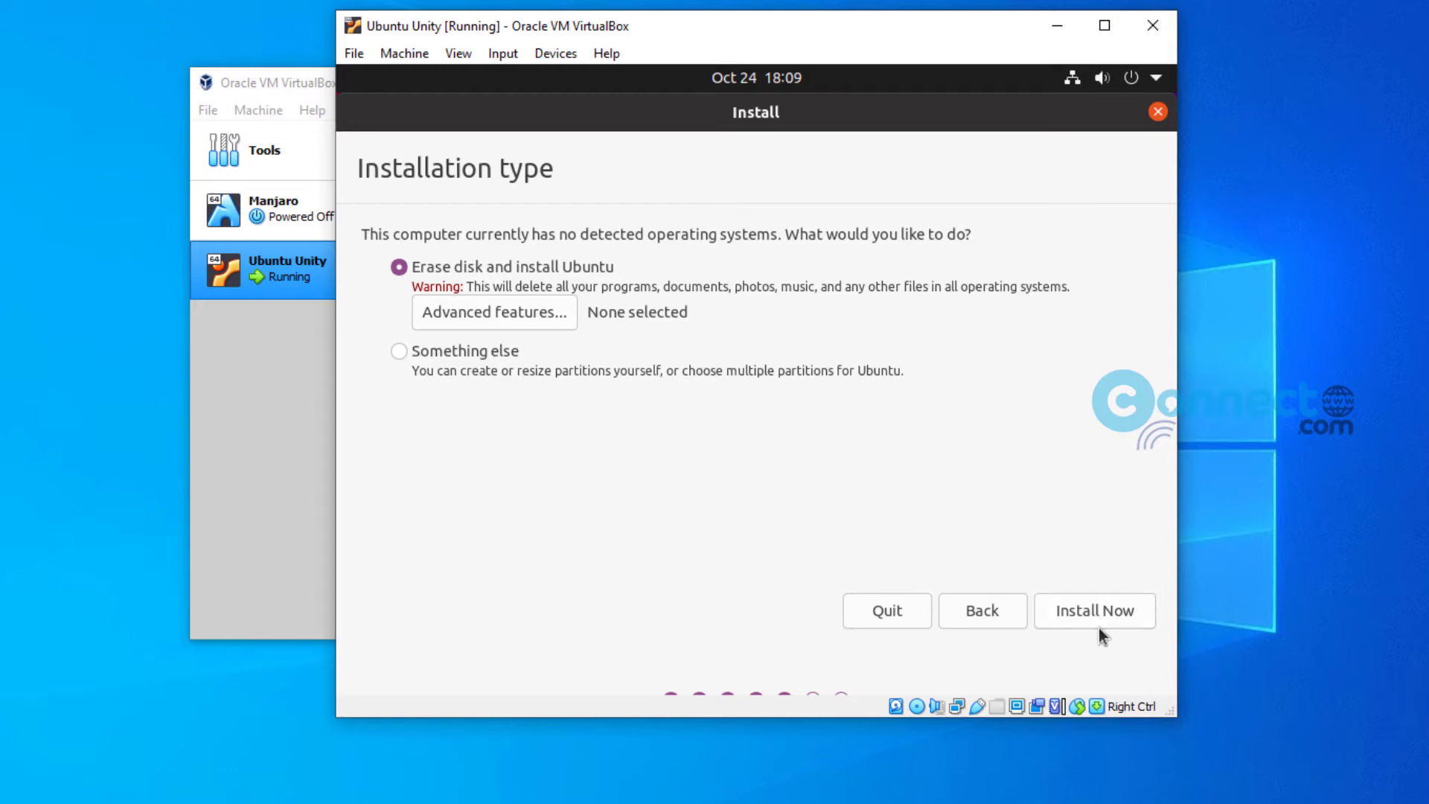
# Choose to erase the disk and install Ubuntu, accept writing the disk changes, and use Kolkata as the location
pyautogui.click(1092, 624)
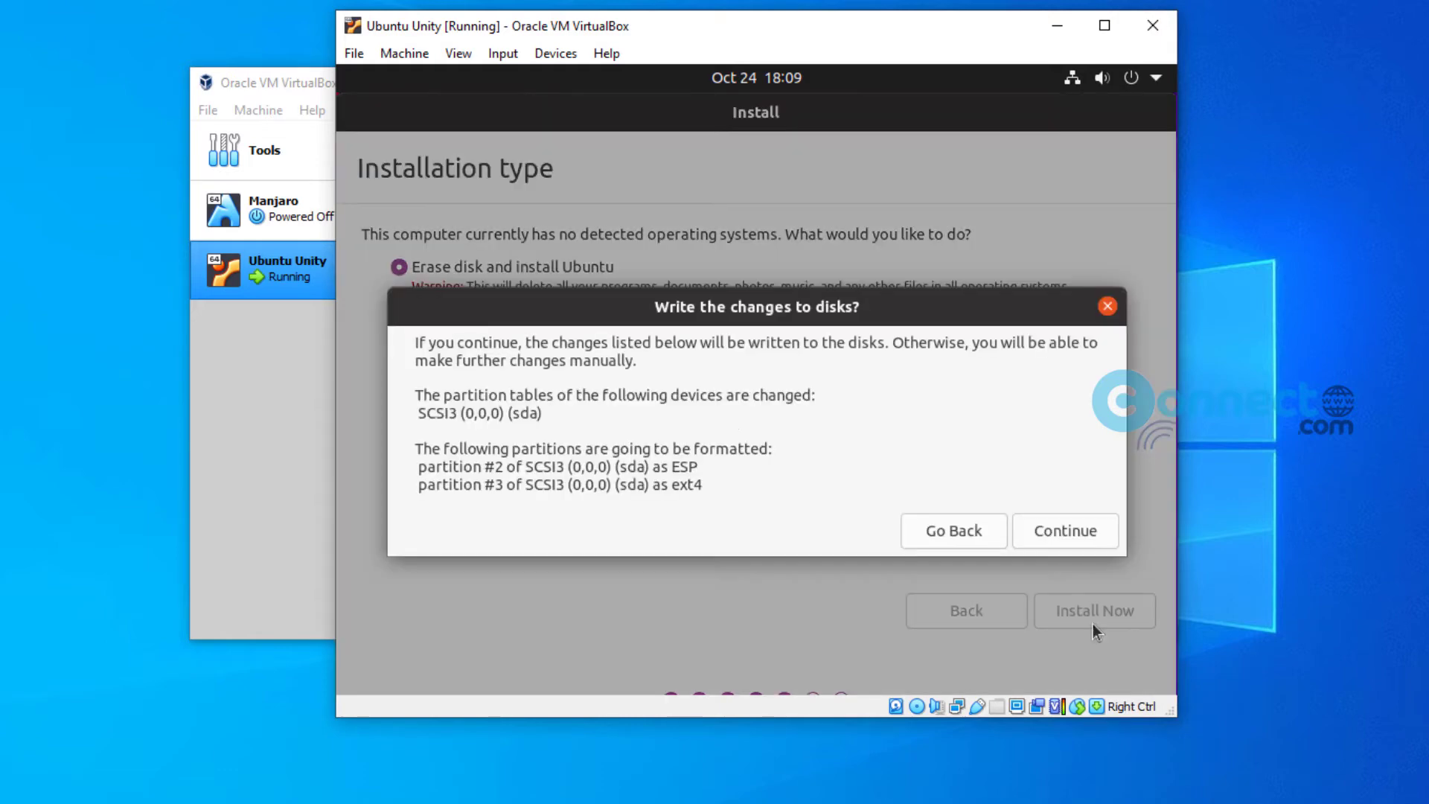
pyautogui.click(1099, 542)
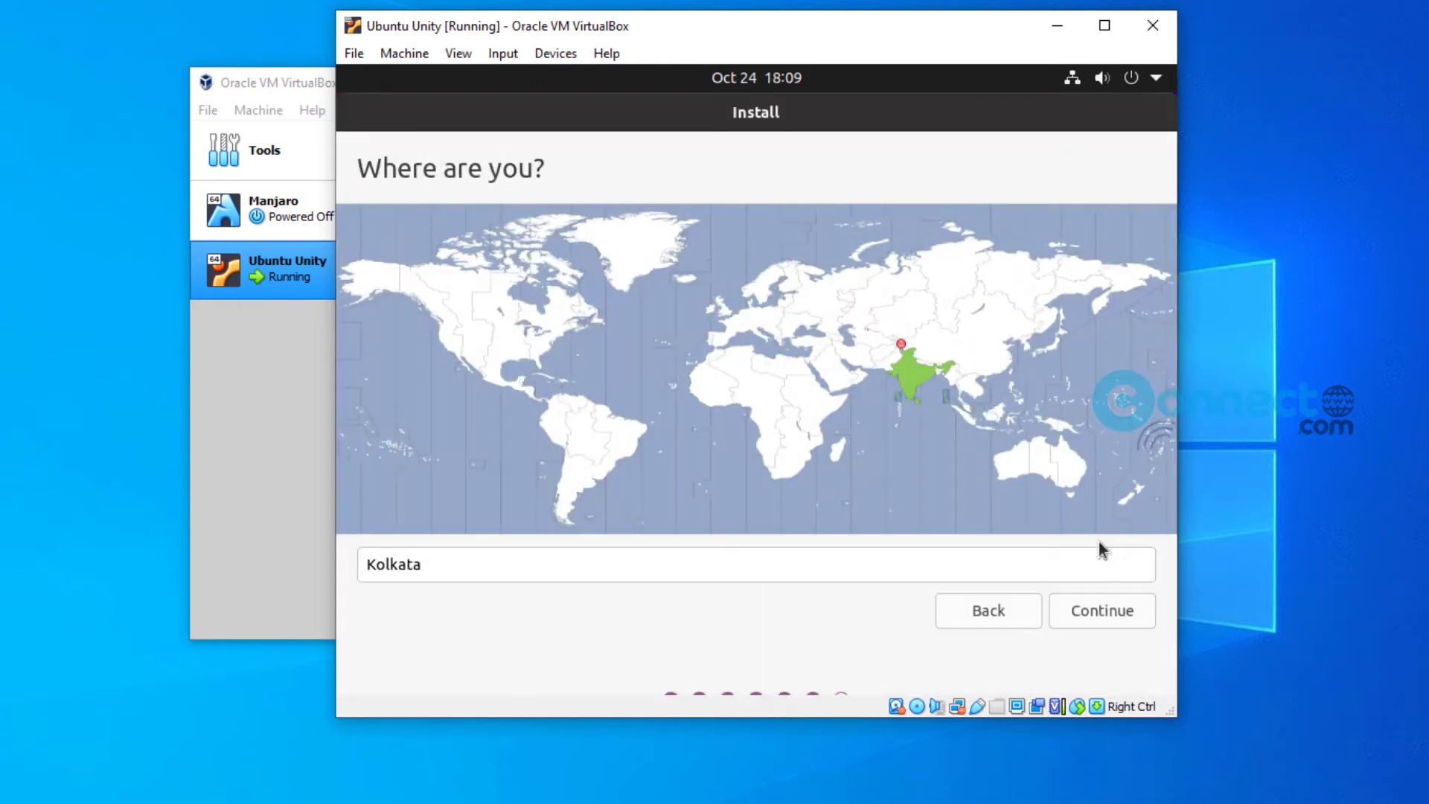
pyautogui.click(1106, 618)
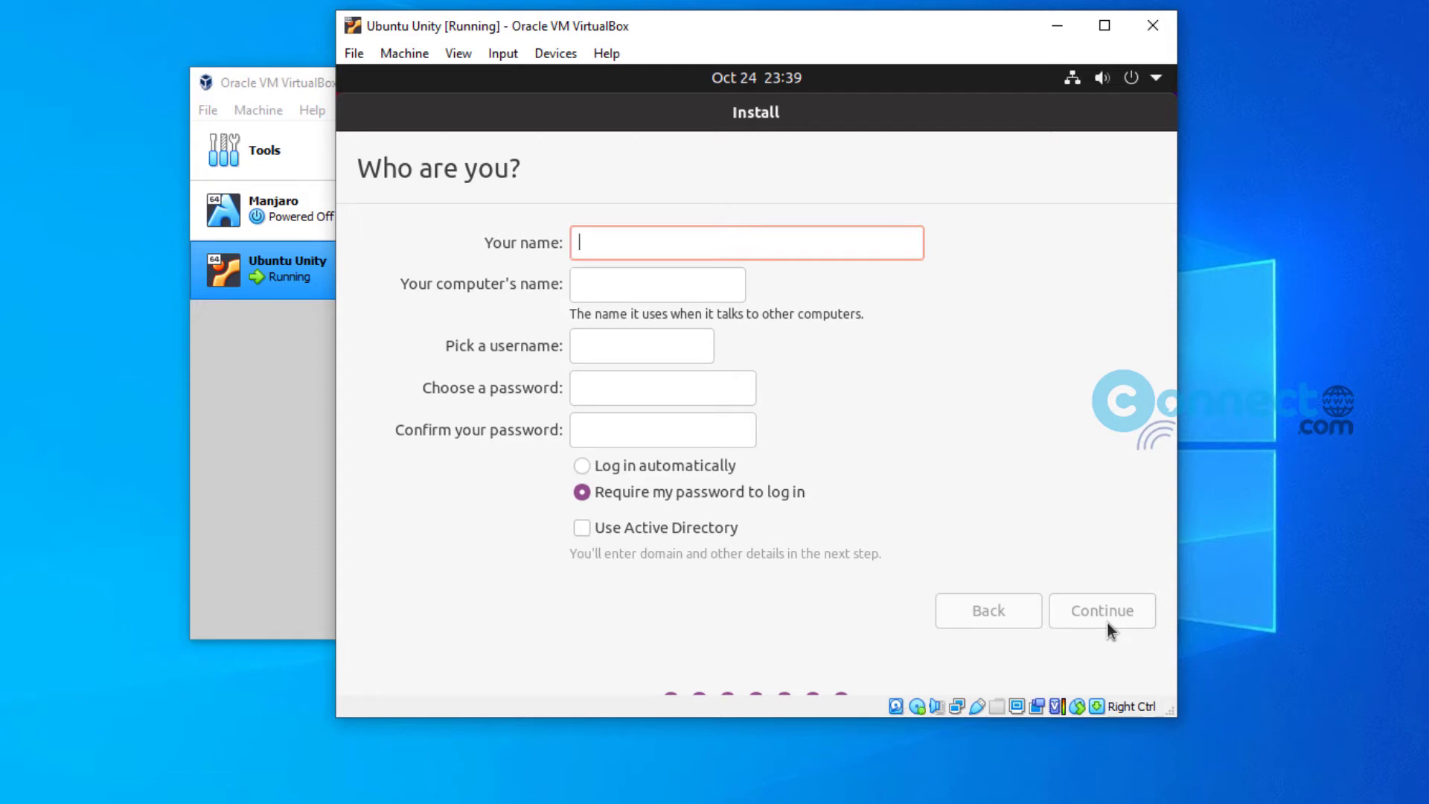
# Enter the account holder's name and set the computer's name to connectwww
pyautogui.write('Ma')
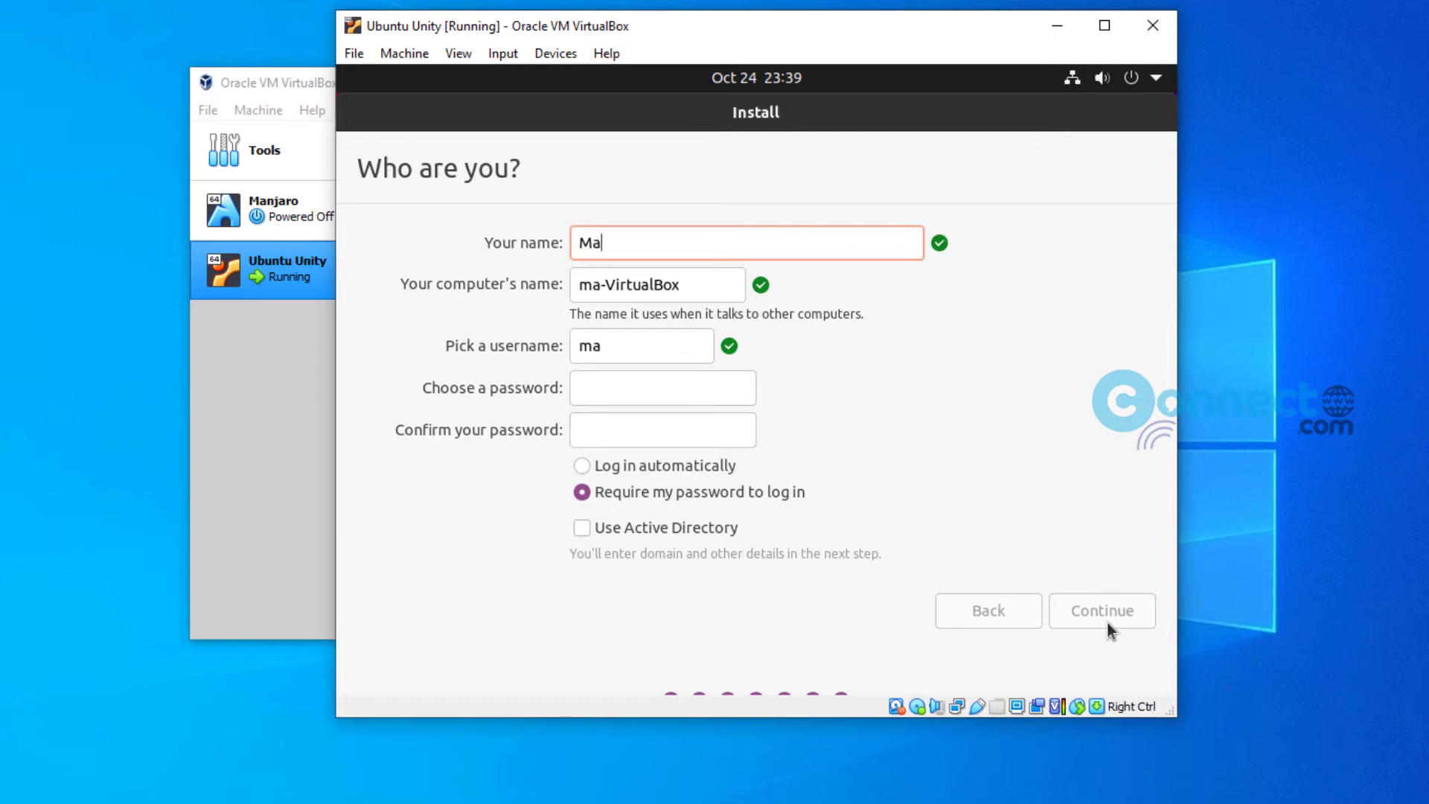
pyautogui.write('nikandan')
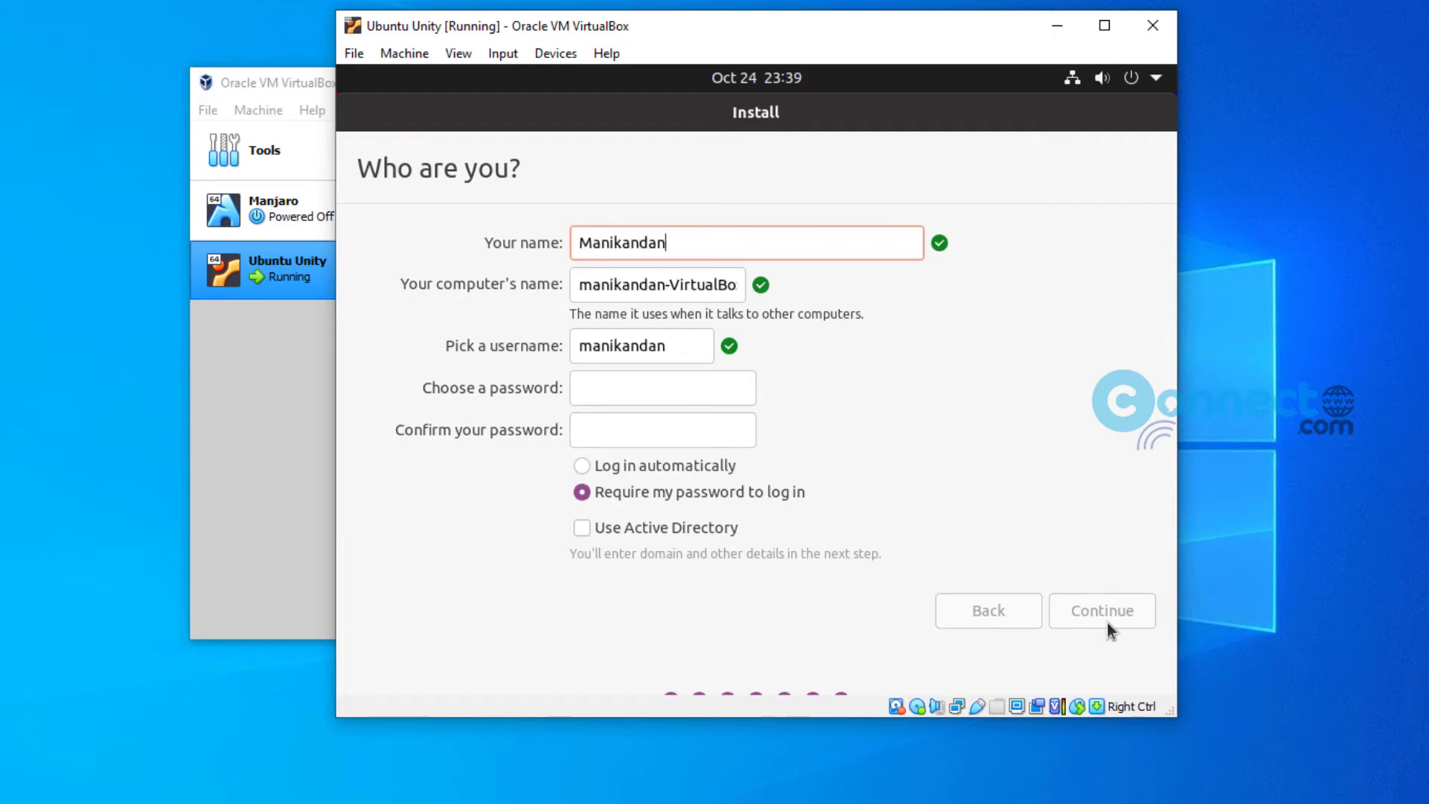
pyautogui.tripleClick(721, 286)
pyautogui.write('co')
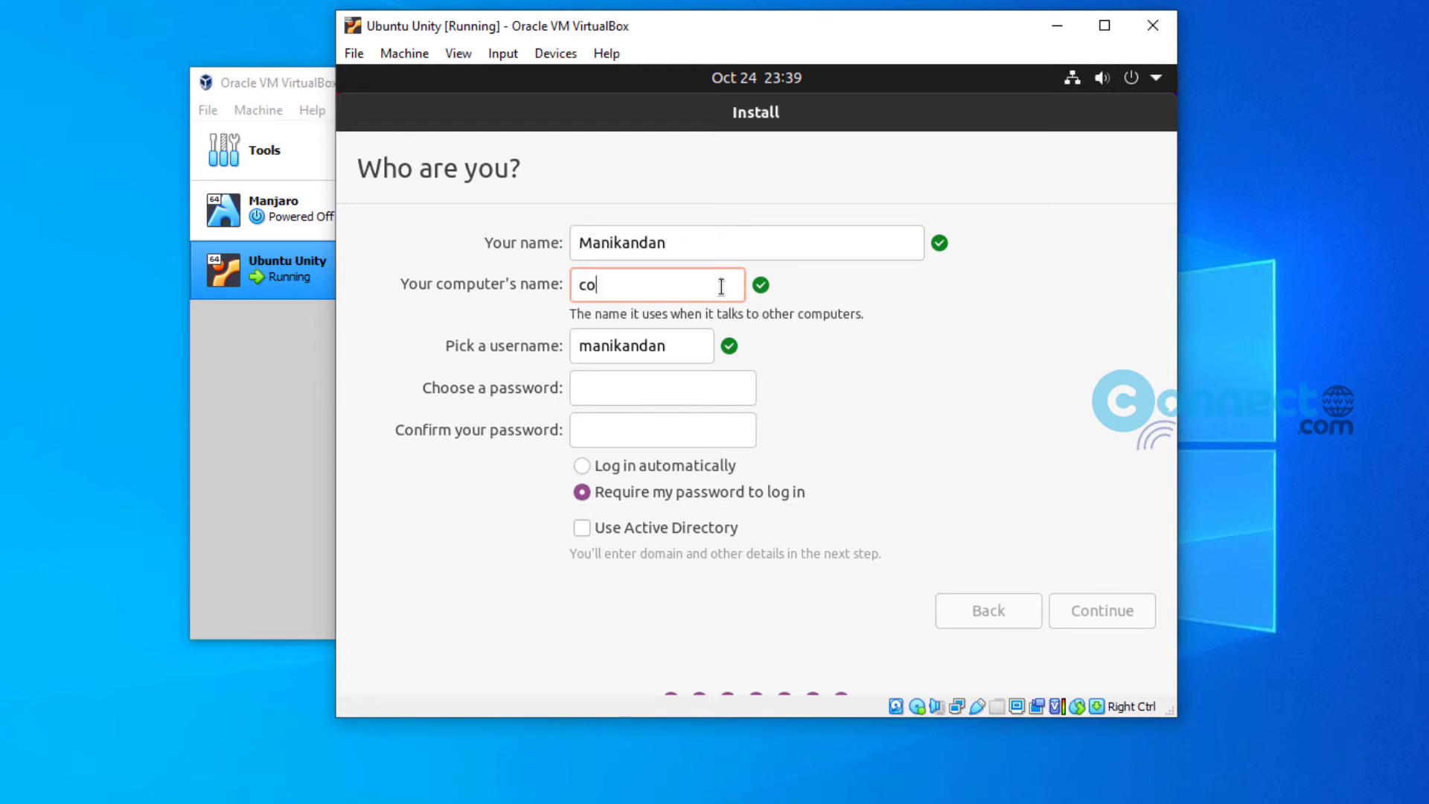
pyautogui.write('nnectwww')
# Enter and confirm the account password, choose automatic login, and continue the installation
pyautogui.click(658, 378)
pyautogui.write('*****')
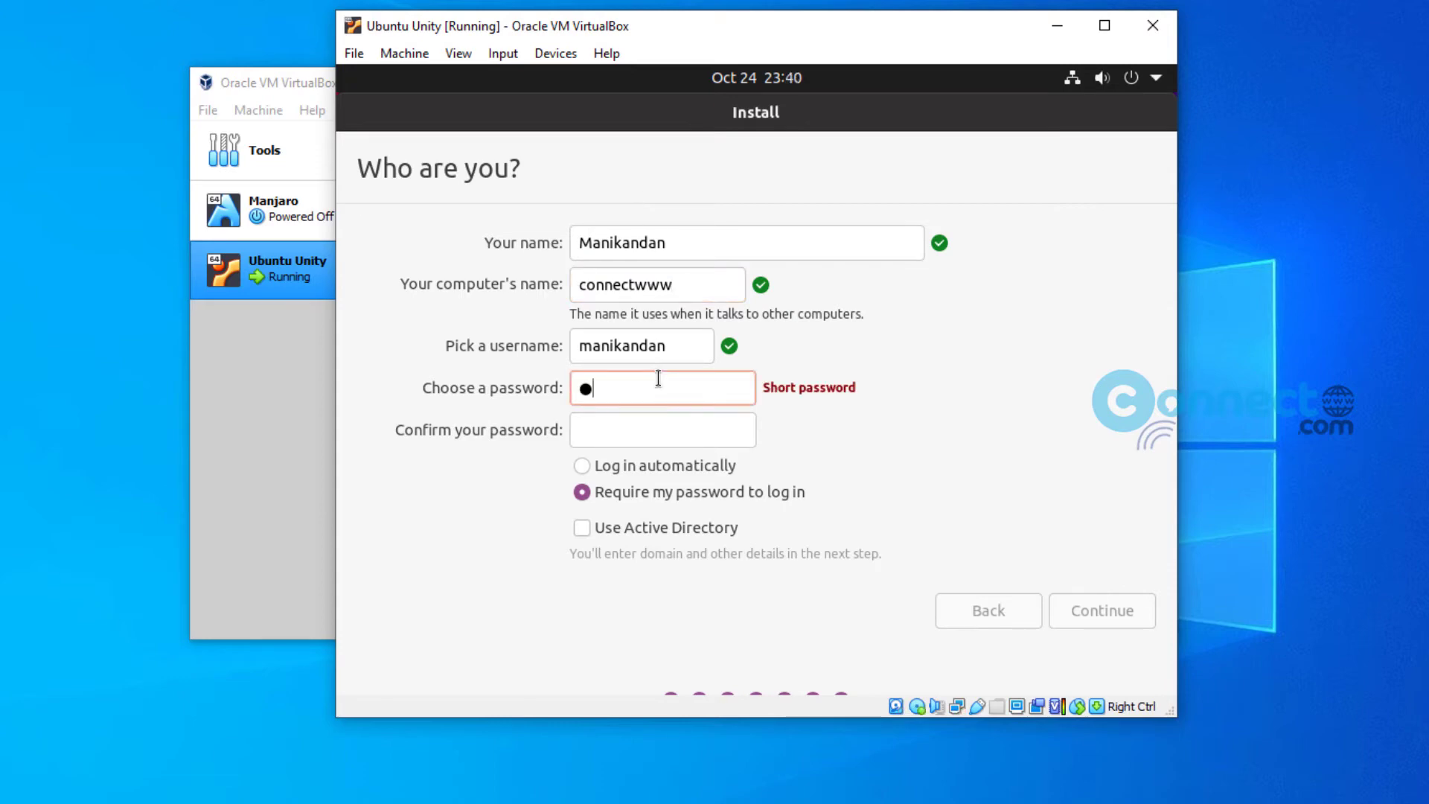
pyautogui.write('***')
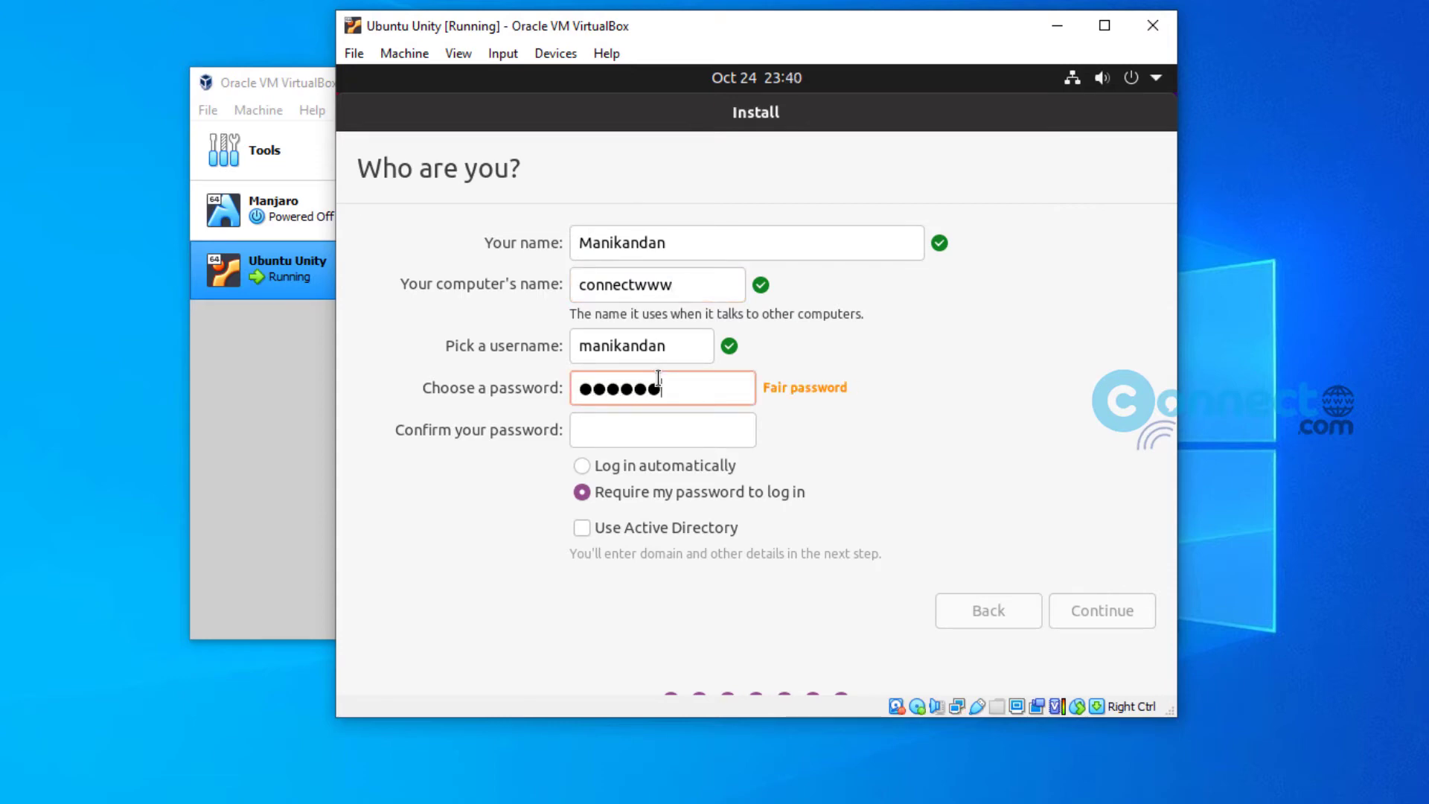
pyautogui.press('Tab')
pyautogui.write('***')
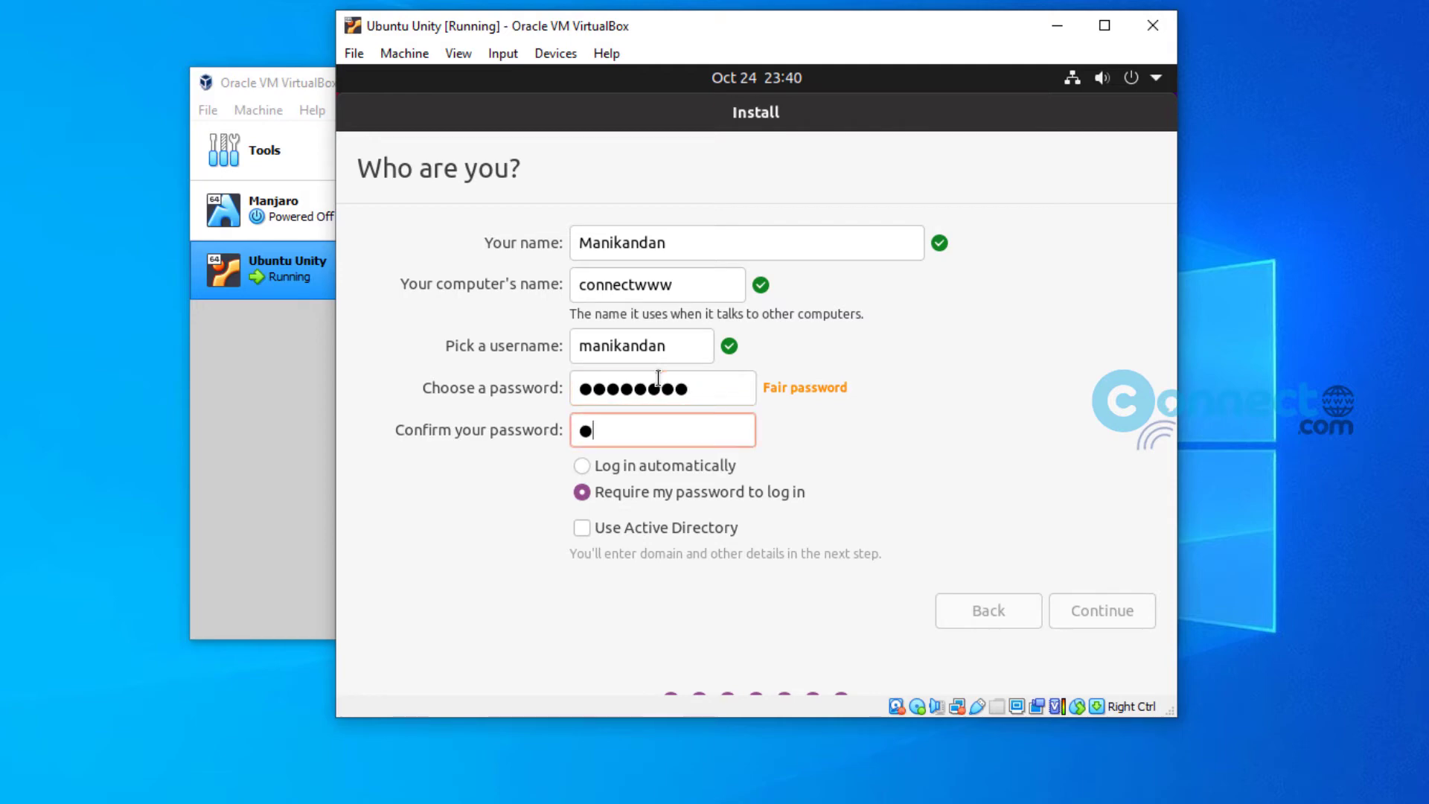
pyautogui.write('*****')
pyautogui.click(586, 462)
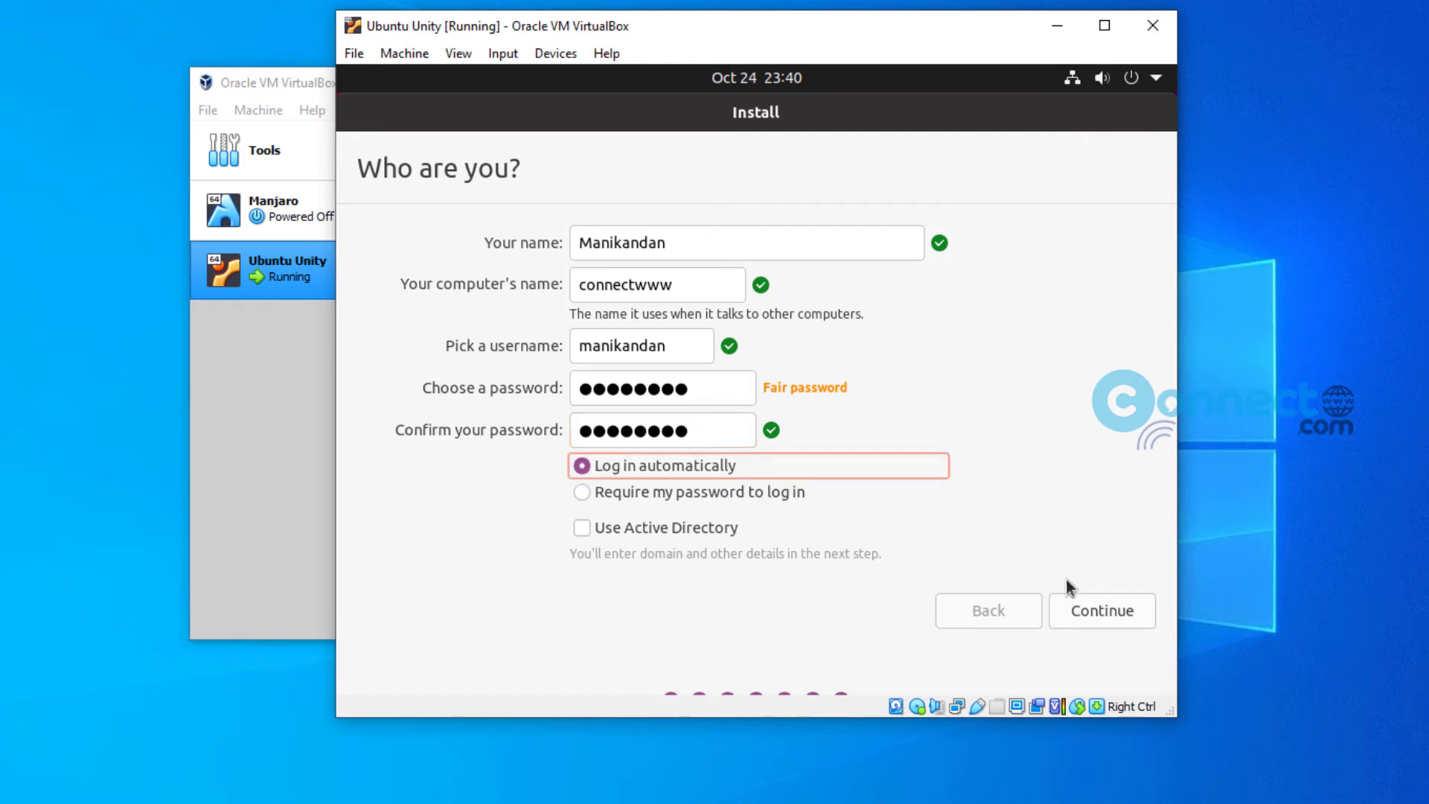
pyautogui.click(1103, 615)
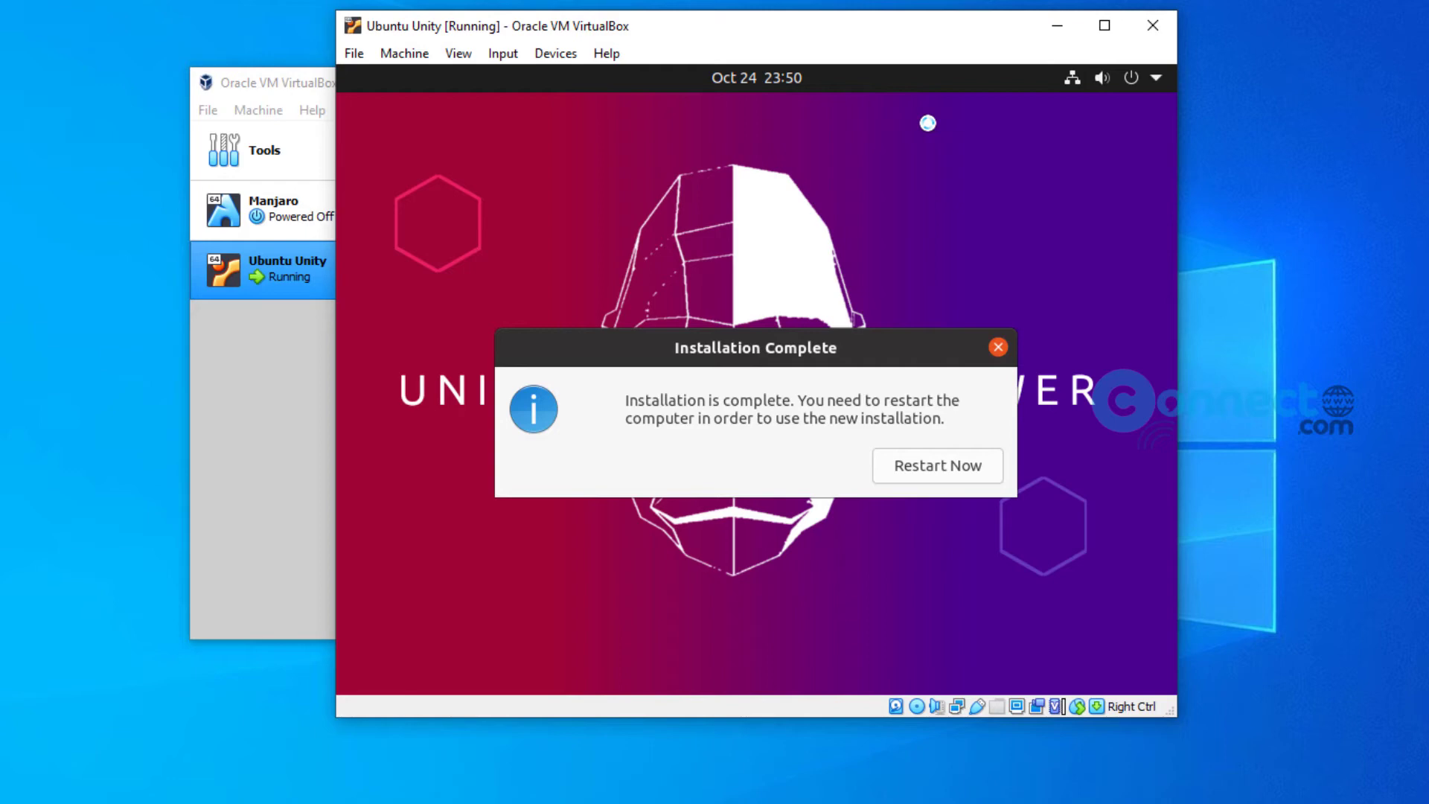
# Restart the machine into the new installation, checking in the optical drive options that the installation disk is removed
pyautogui.click(989, 472)
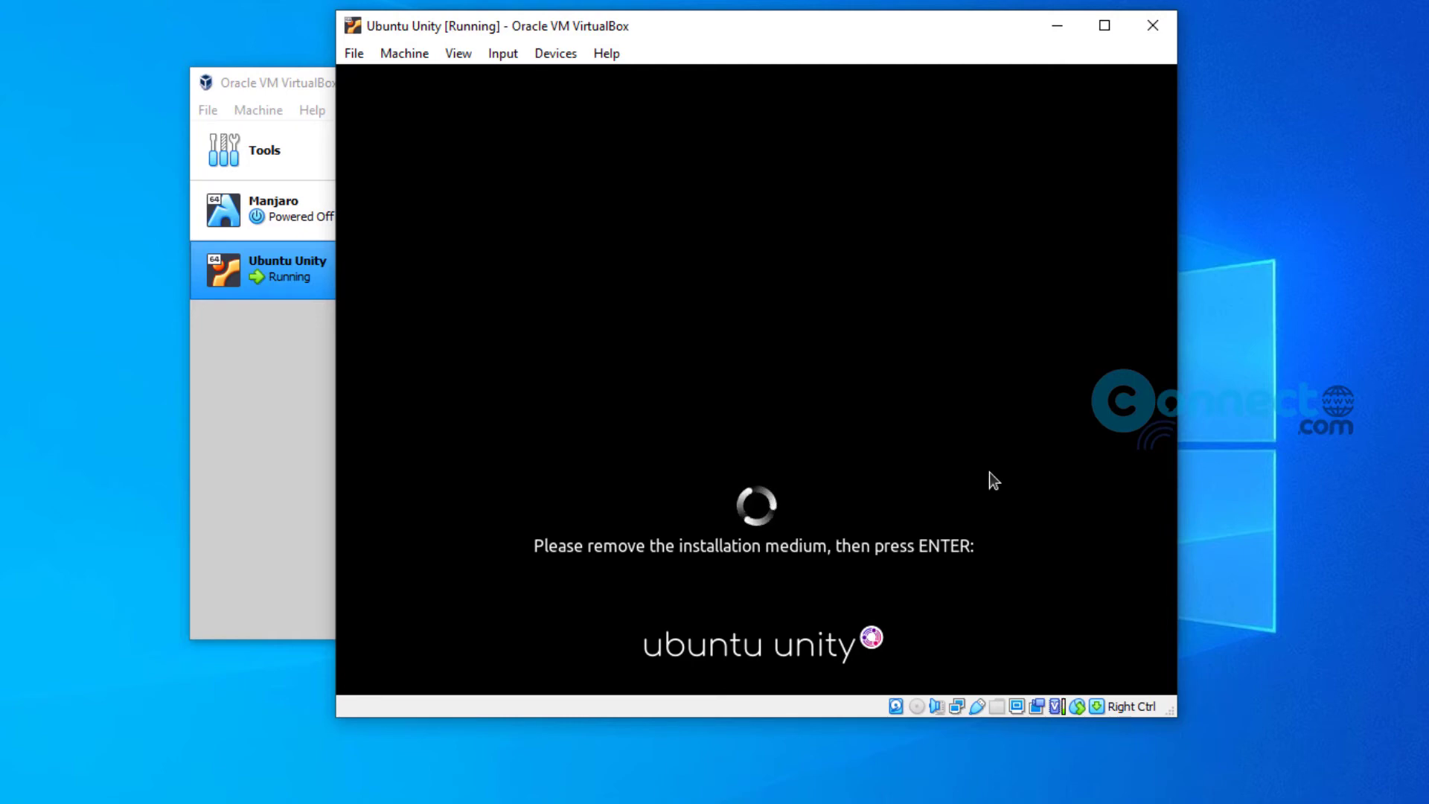
pyautogui.click(573, 54)
pyautogui.moveTo(596, 82)
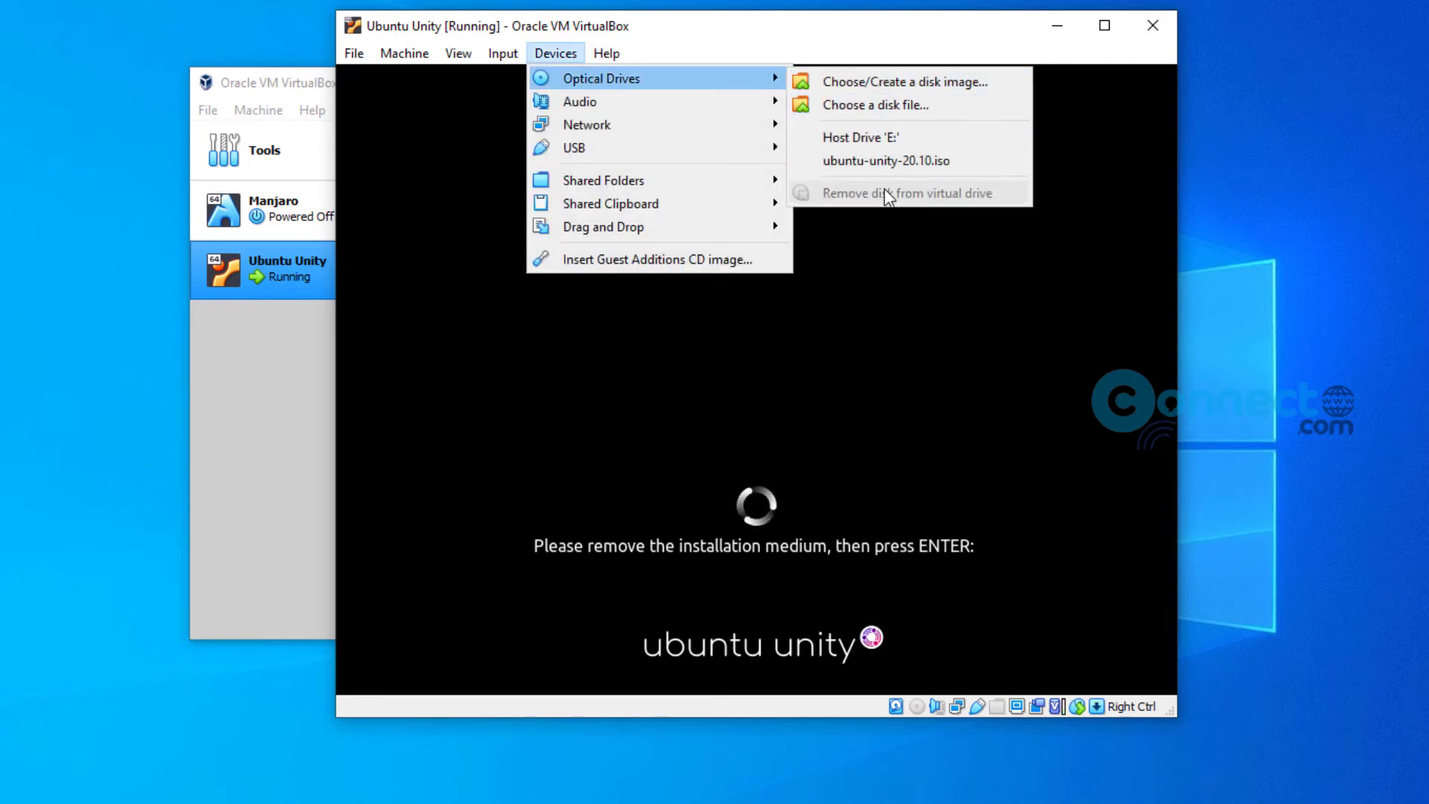
pyautogui.press('Escape')
pyautogui.press('Escape')
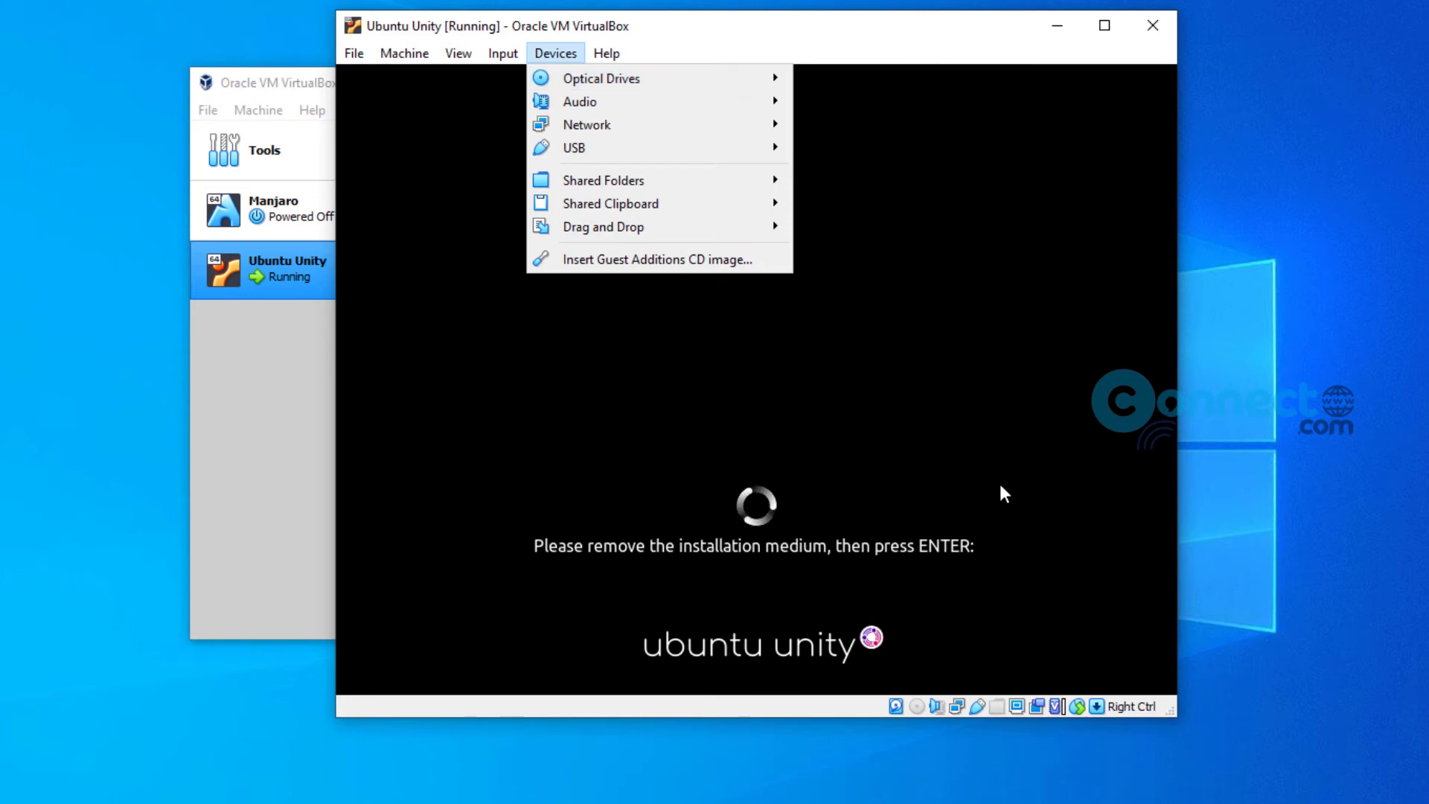
pyautogui.press('Return')
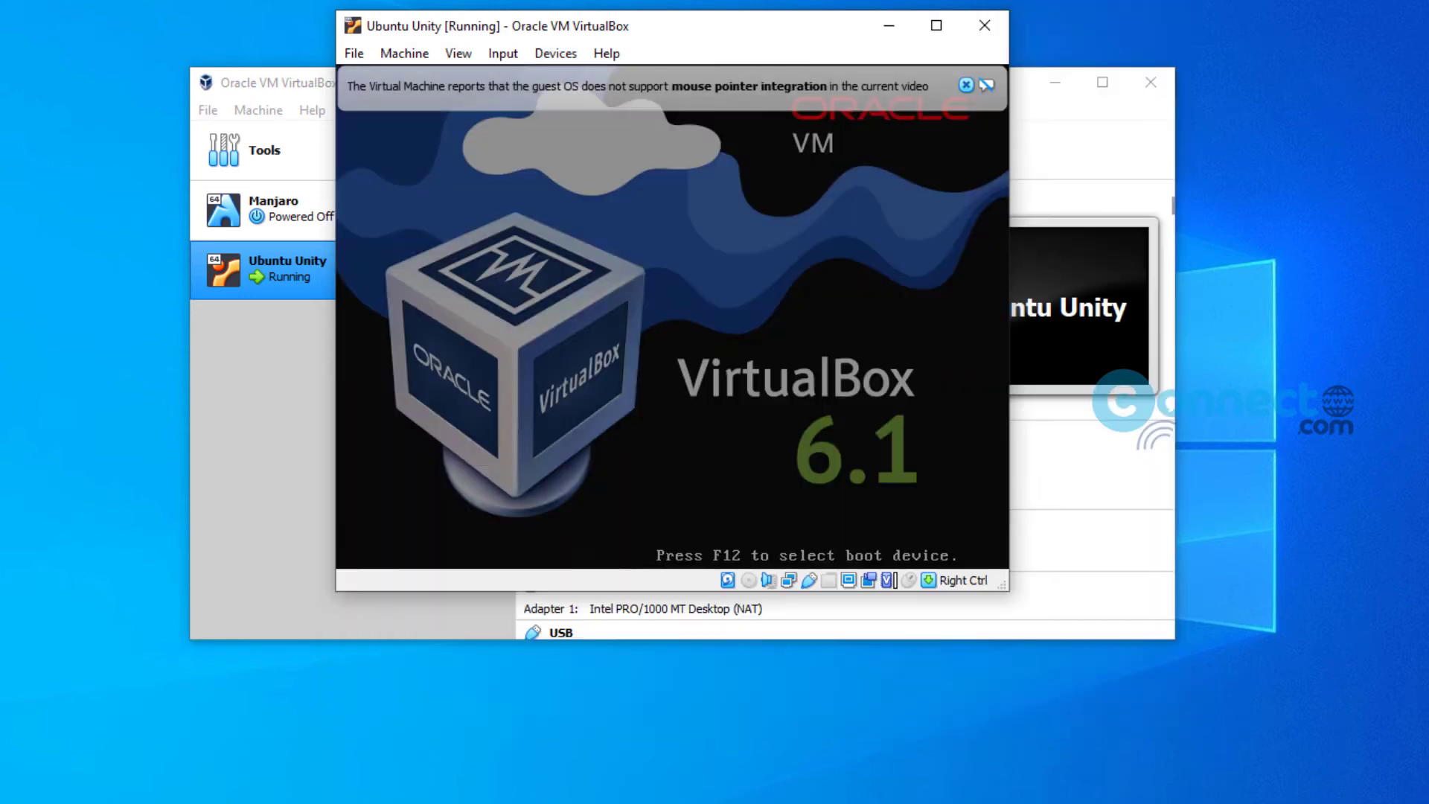
# Dismiss the mouse pointer integration notices and switch the virtual machine to full-screen mode
pyautogui.click(966, 85)
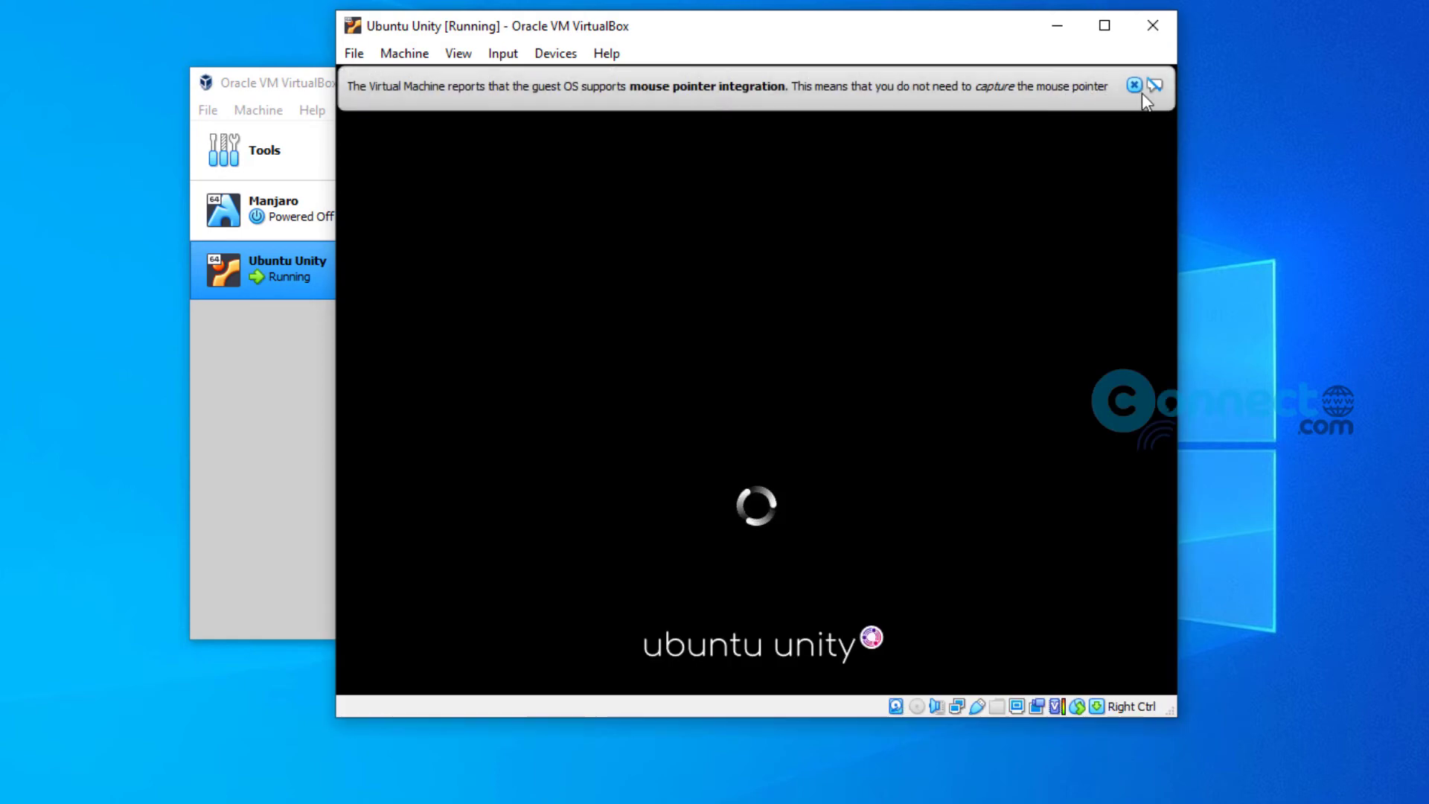
pyautogui.click(1133, 86)
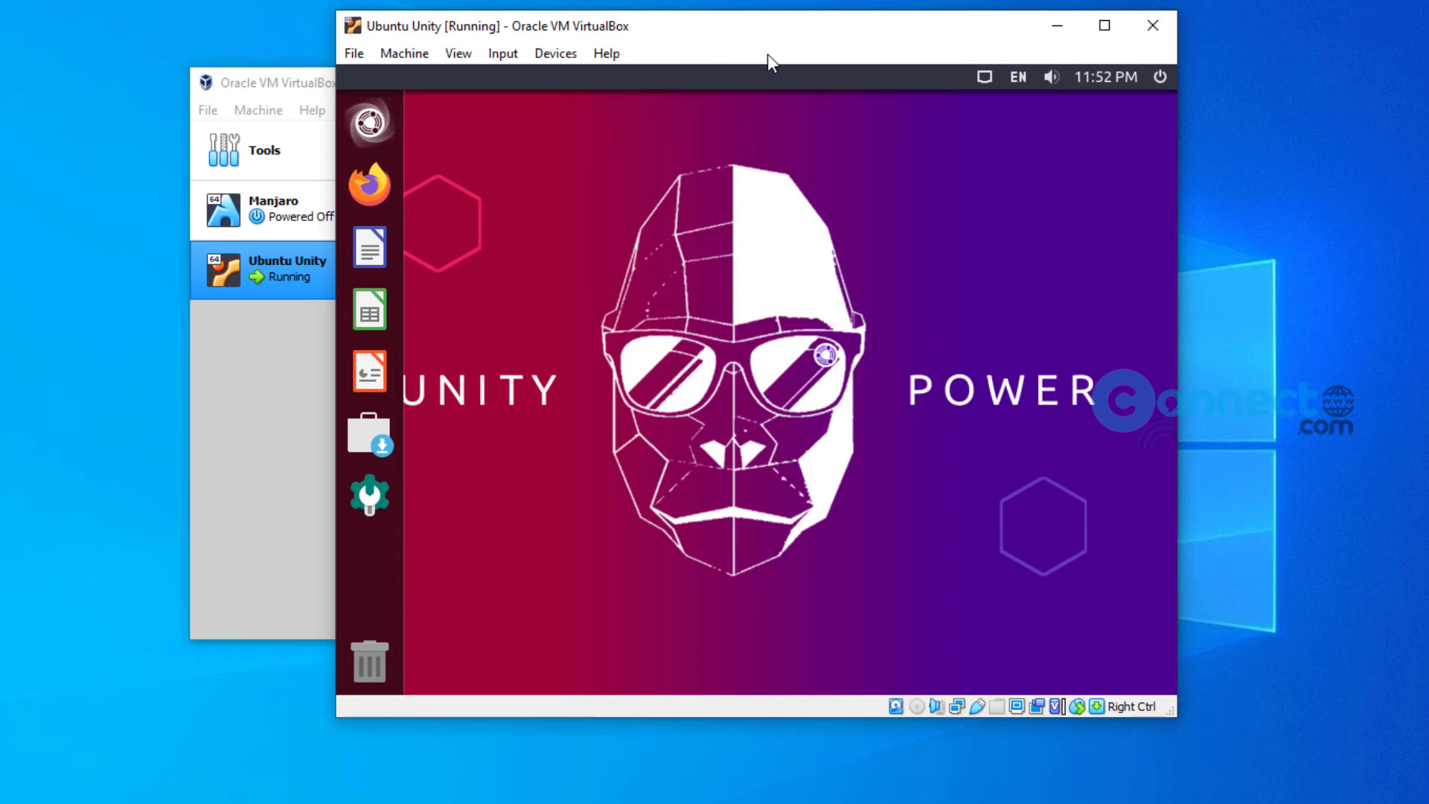
pyautogui.click(458, 54)
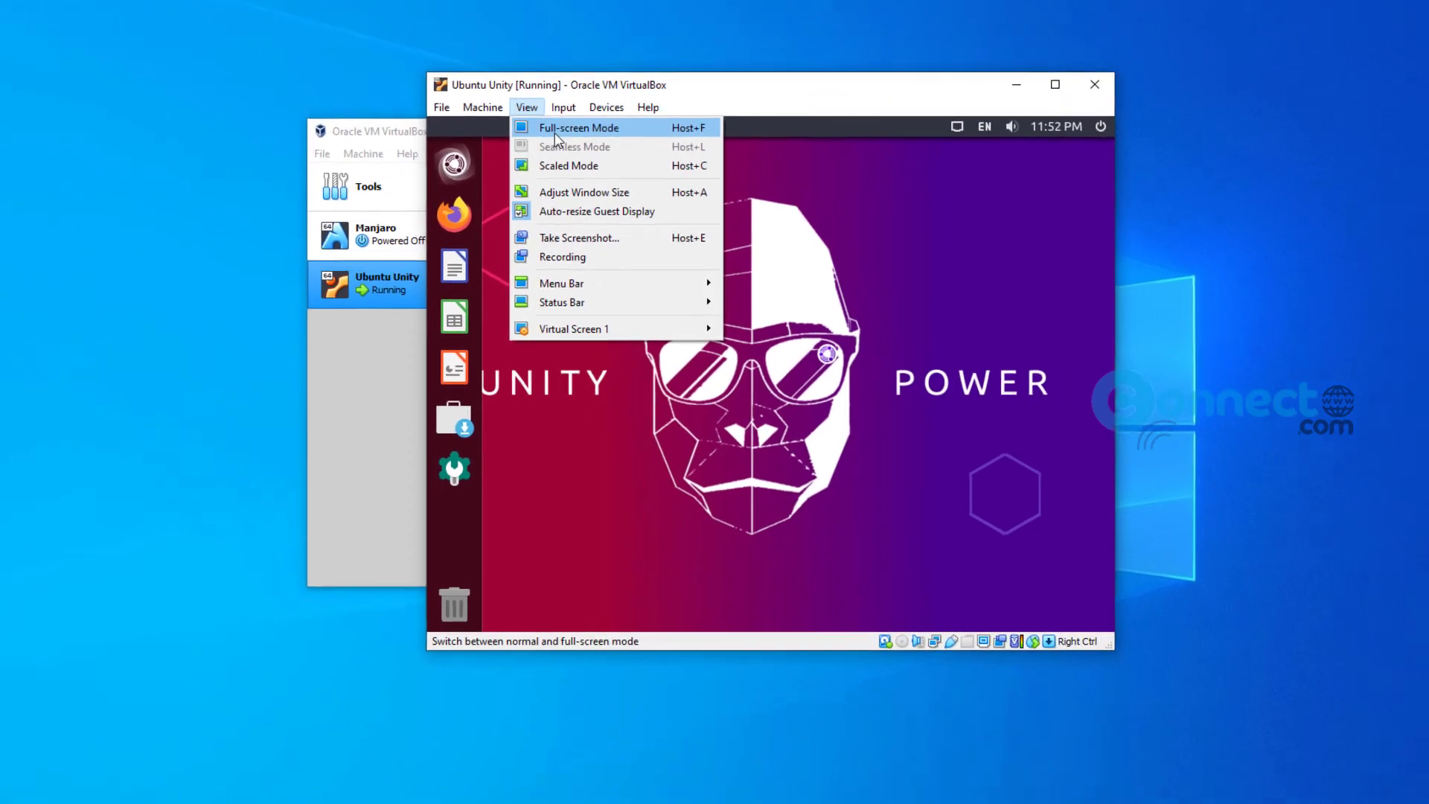
pyautogui.click(521, 79)
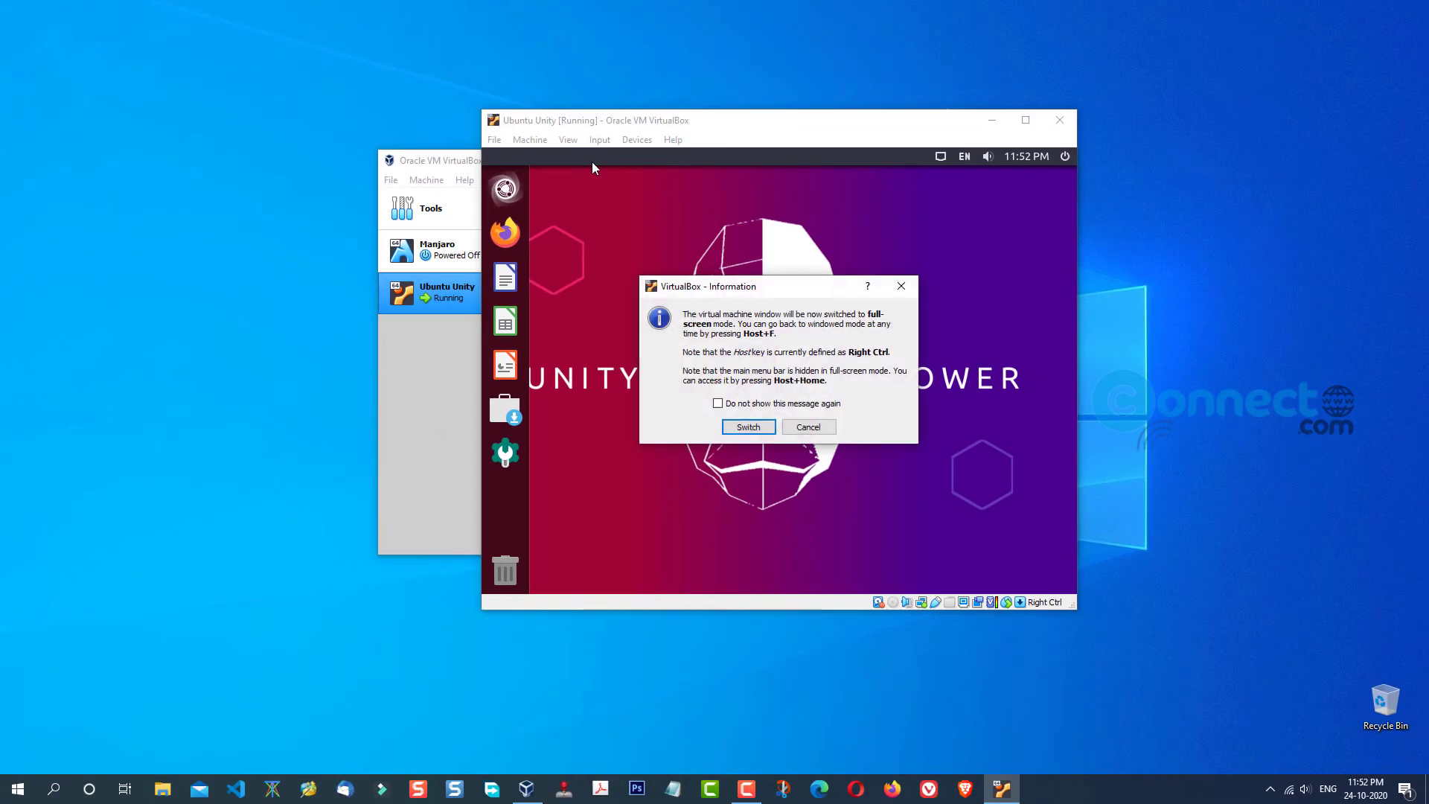
pyautogui.click(748, 427)
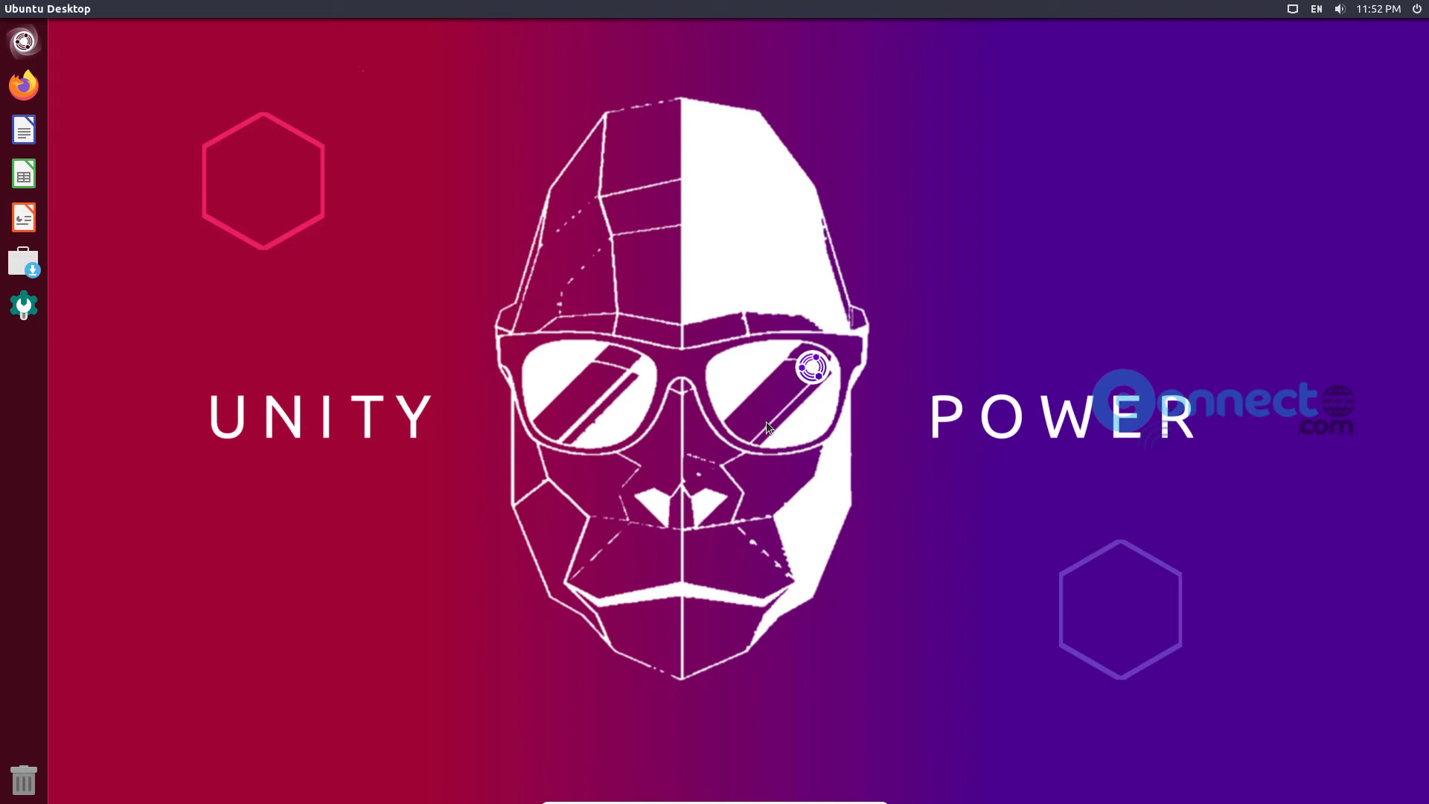
# Launch the Calculator from the desktop's application overview and close it again
pyautogui.click(23, 42)
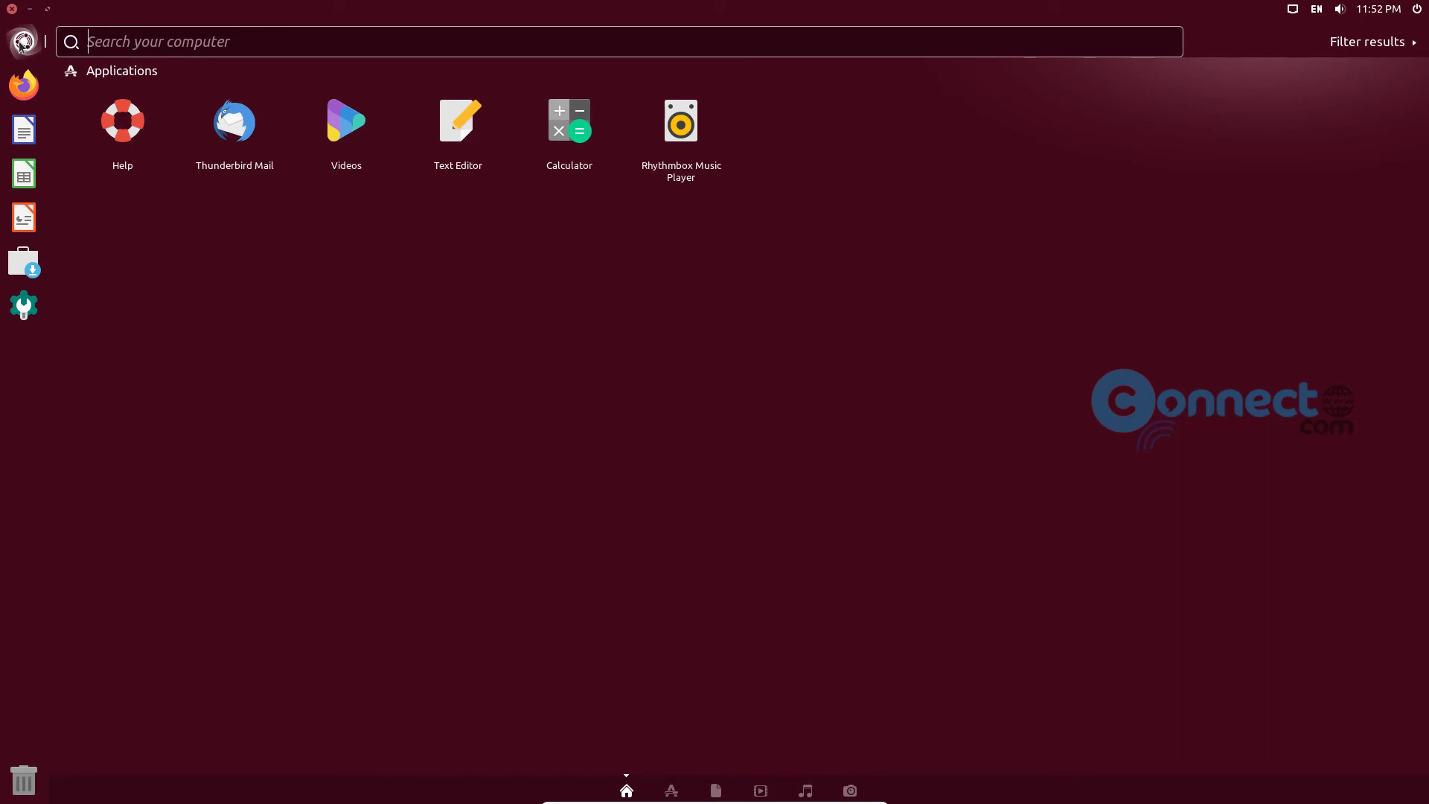
pyautogui.click(559, 136)
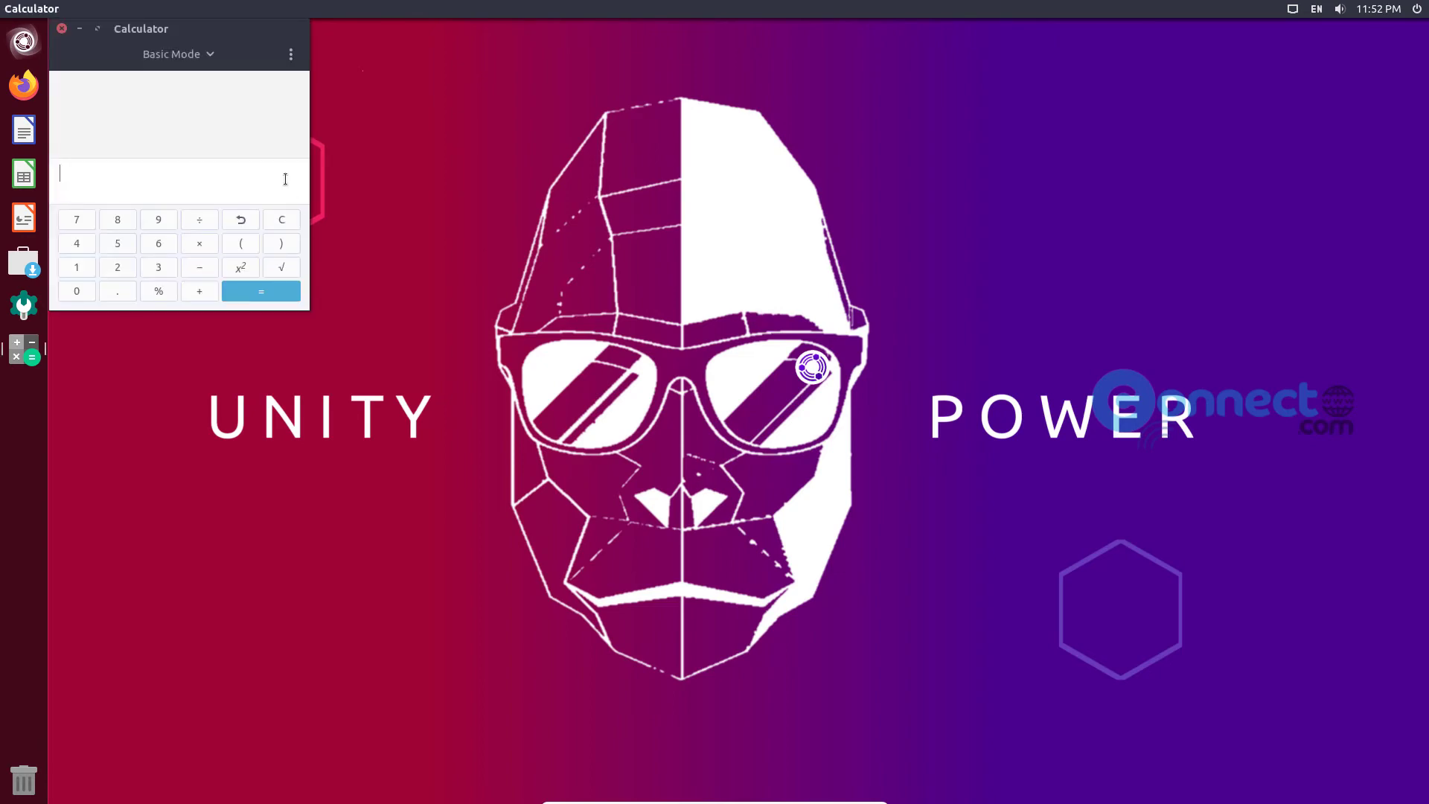
pyautogui.click(64, 30)
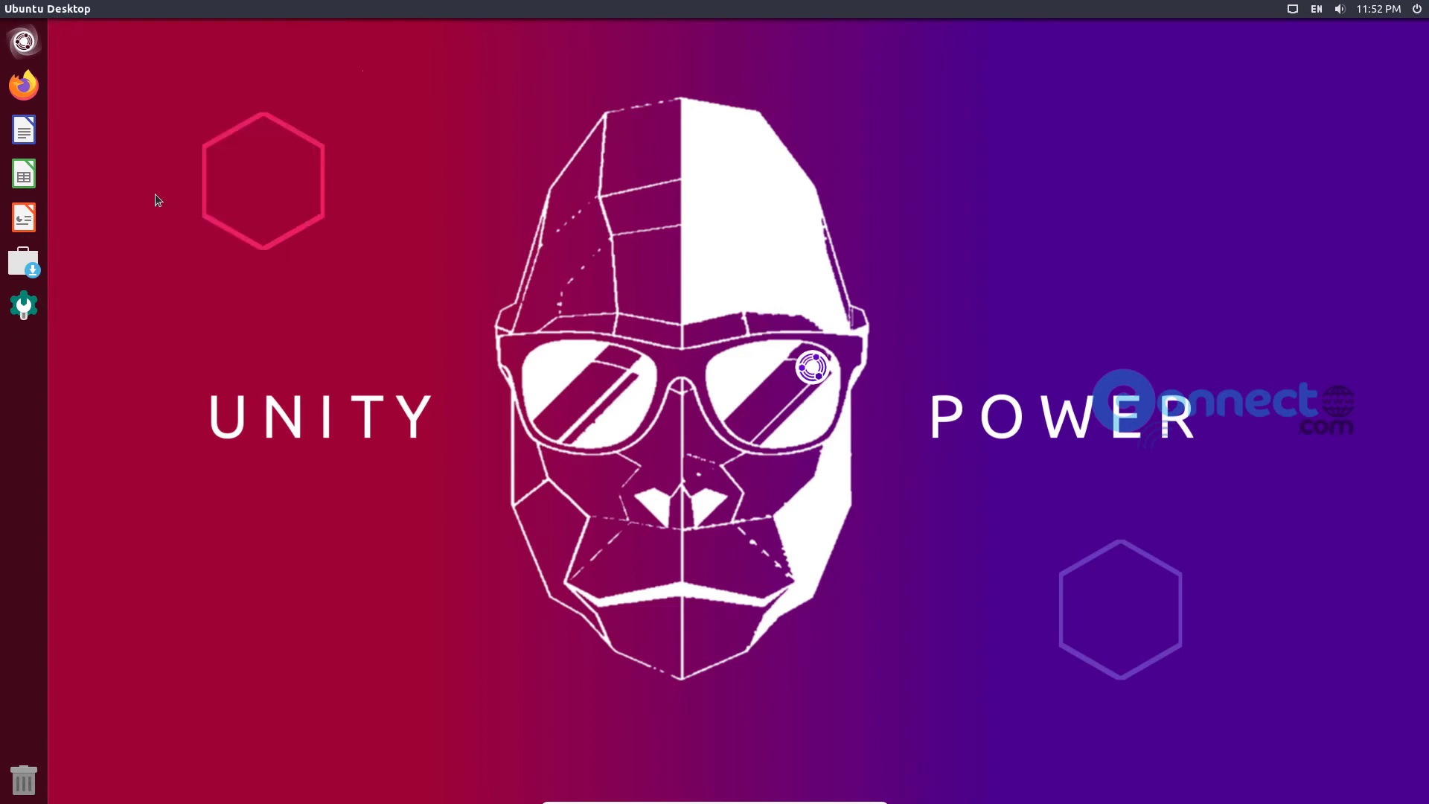
# View the System Settings categories and the About This Computer overview, closing each window
pyautogui.click(28, 307)
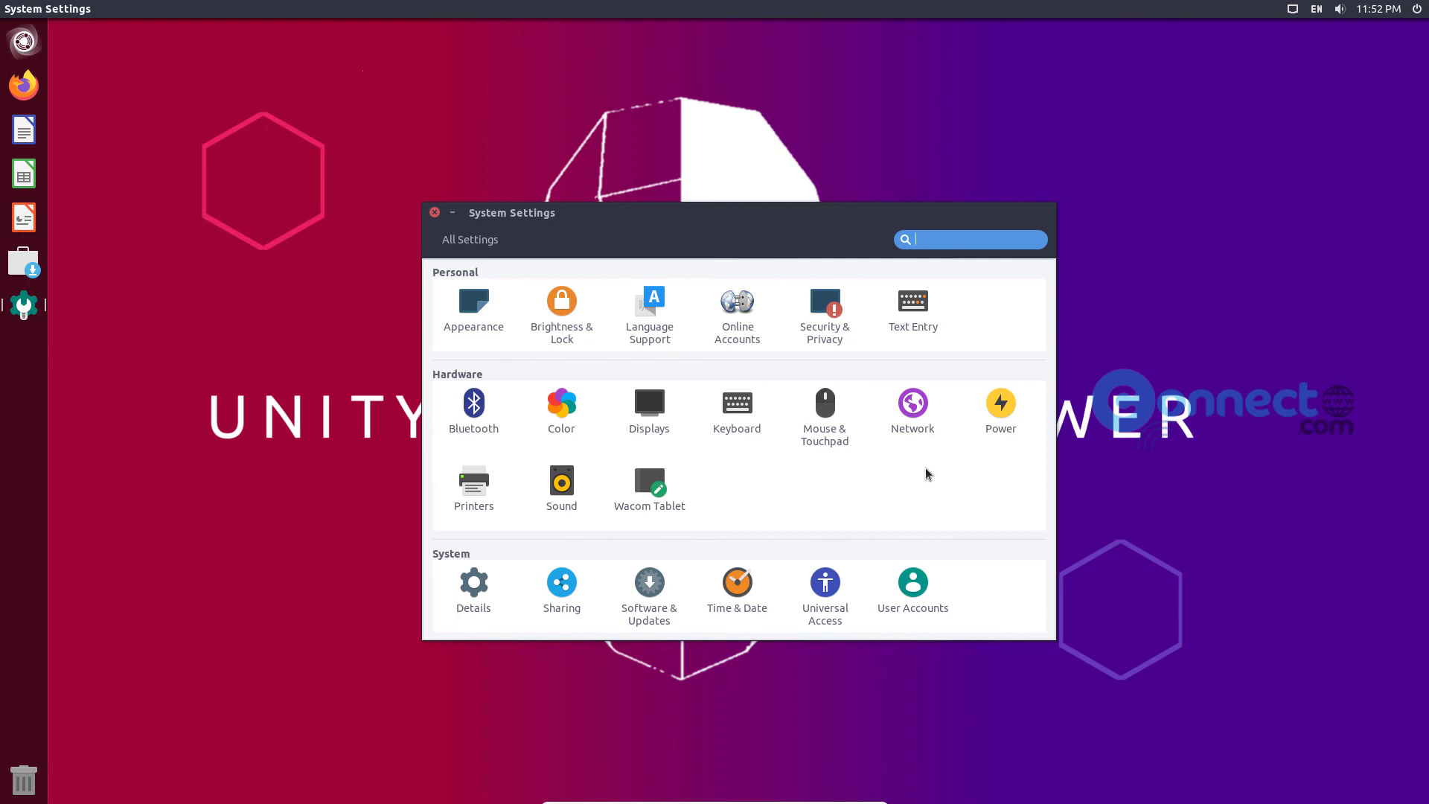
pyautogui.click(435, 212)
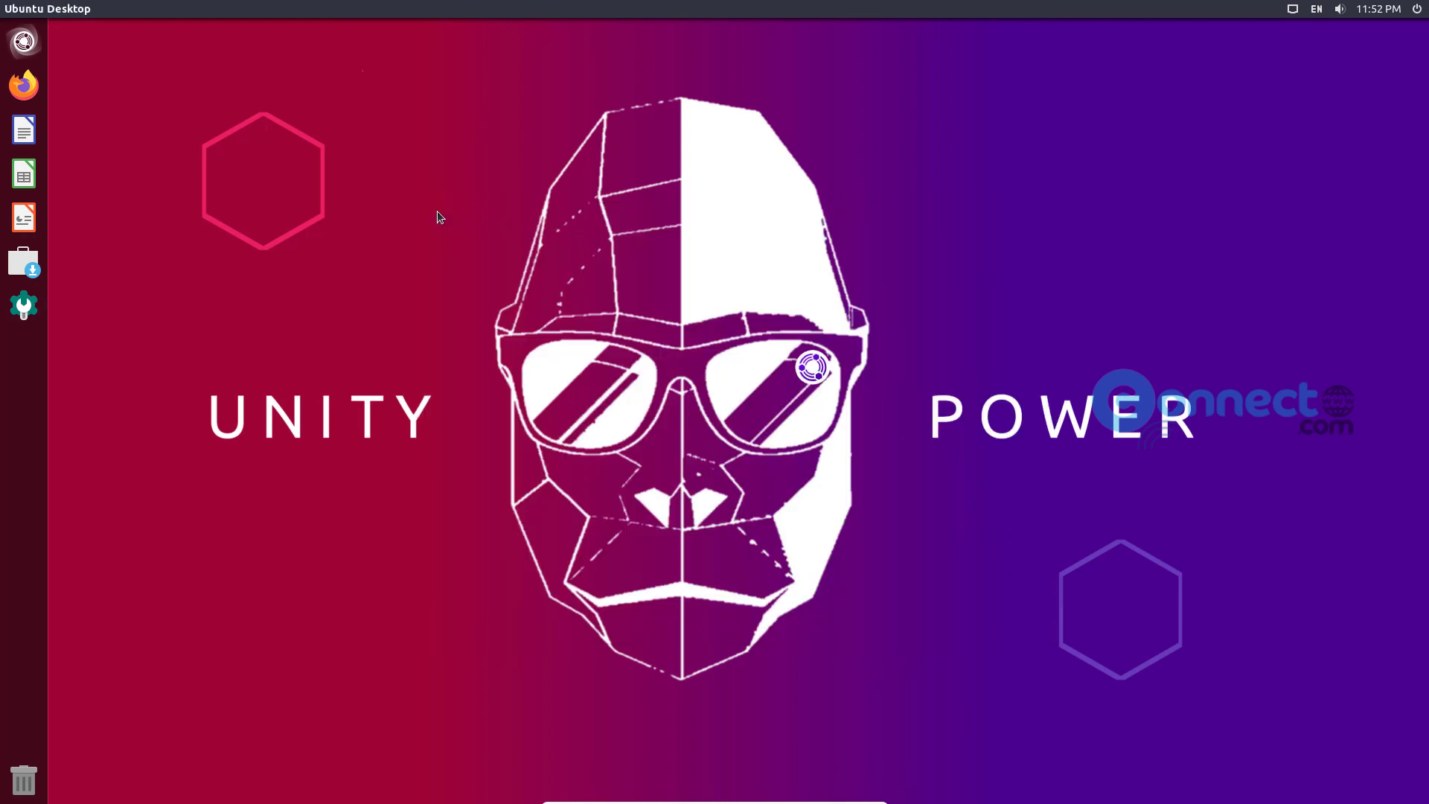
pyautogui.click(1419, 10)
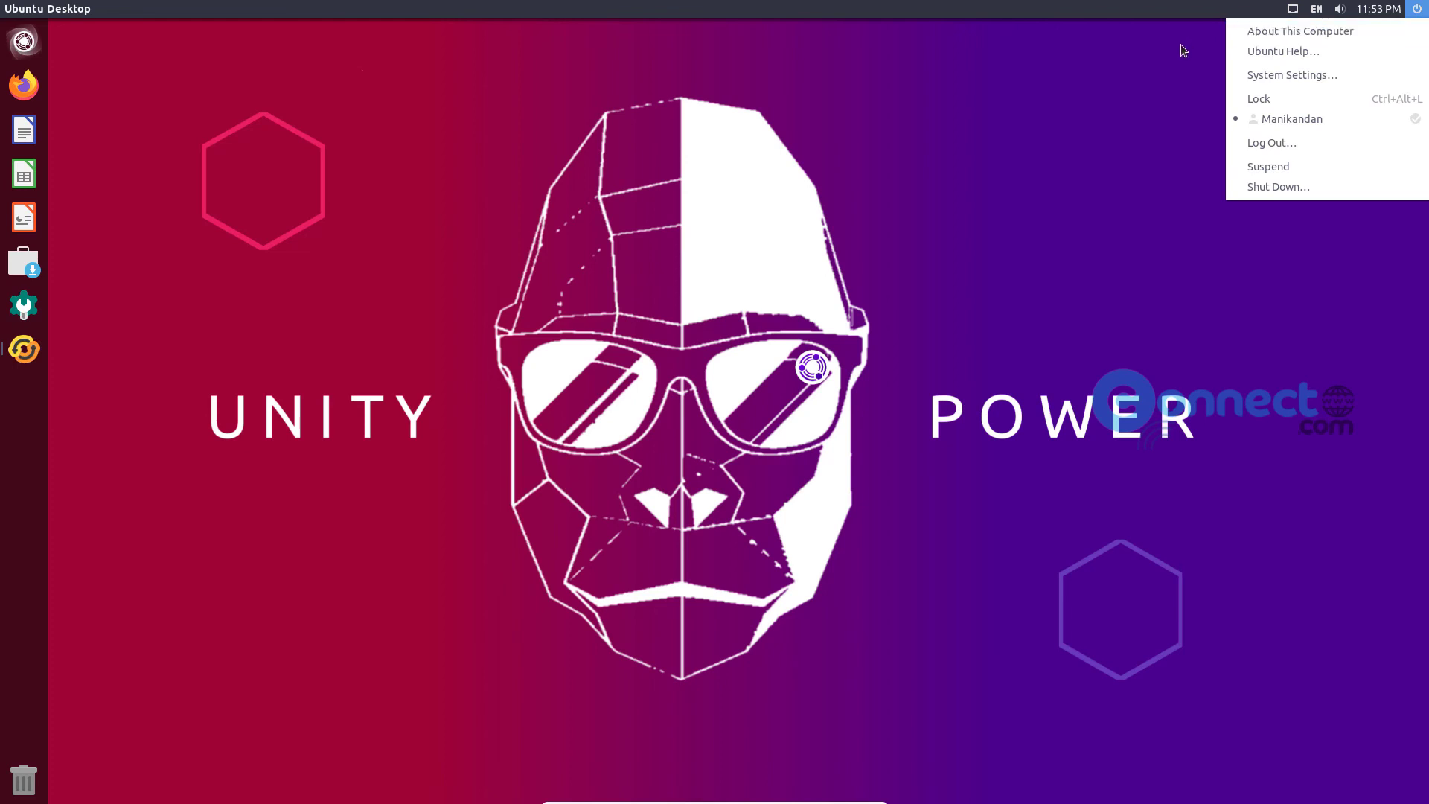
pyautogui.click(1249, 33)
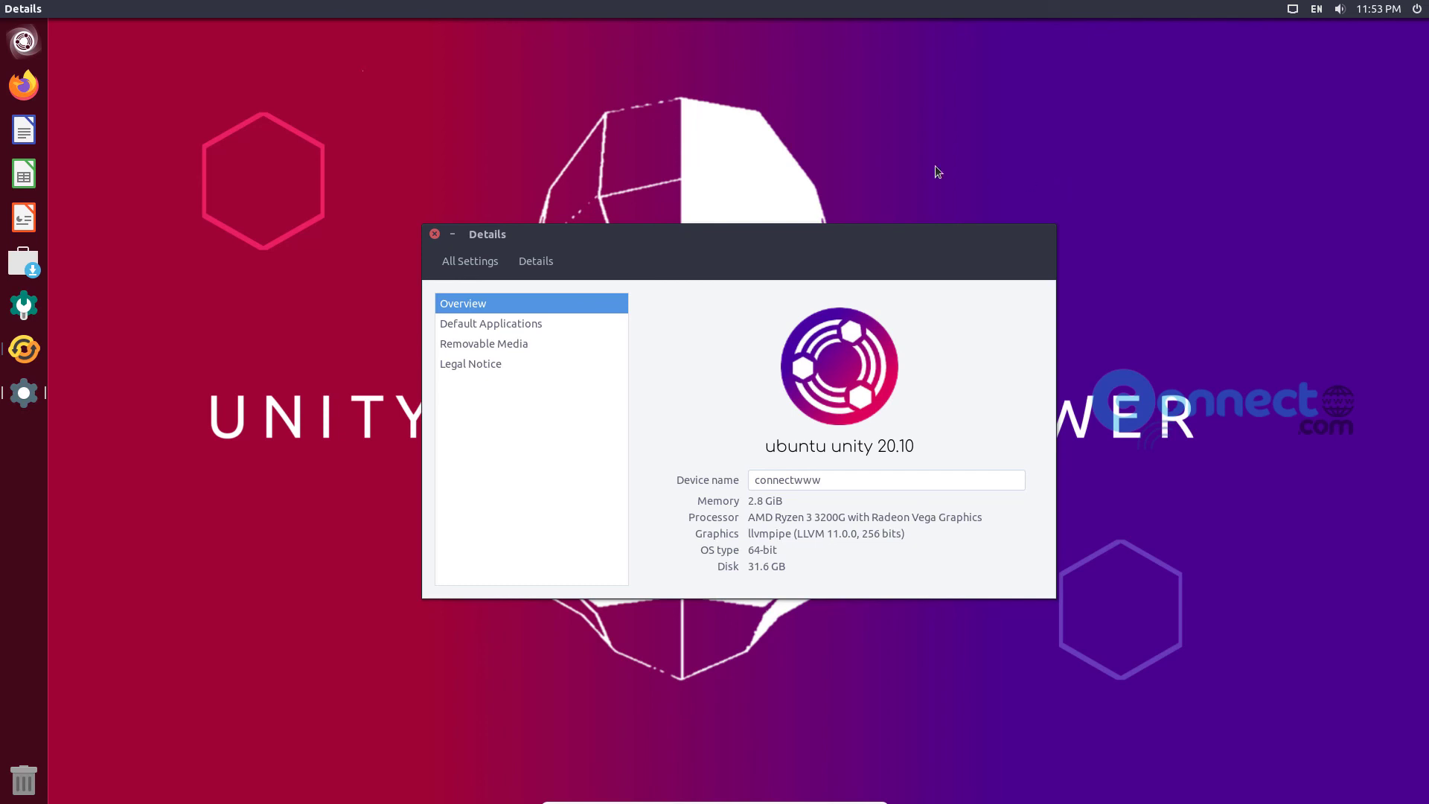
pyautogui.click(435, 233)
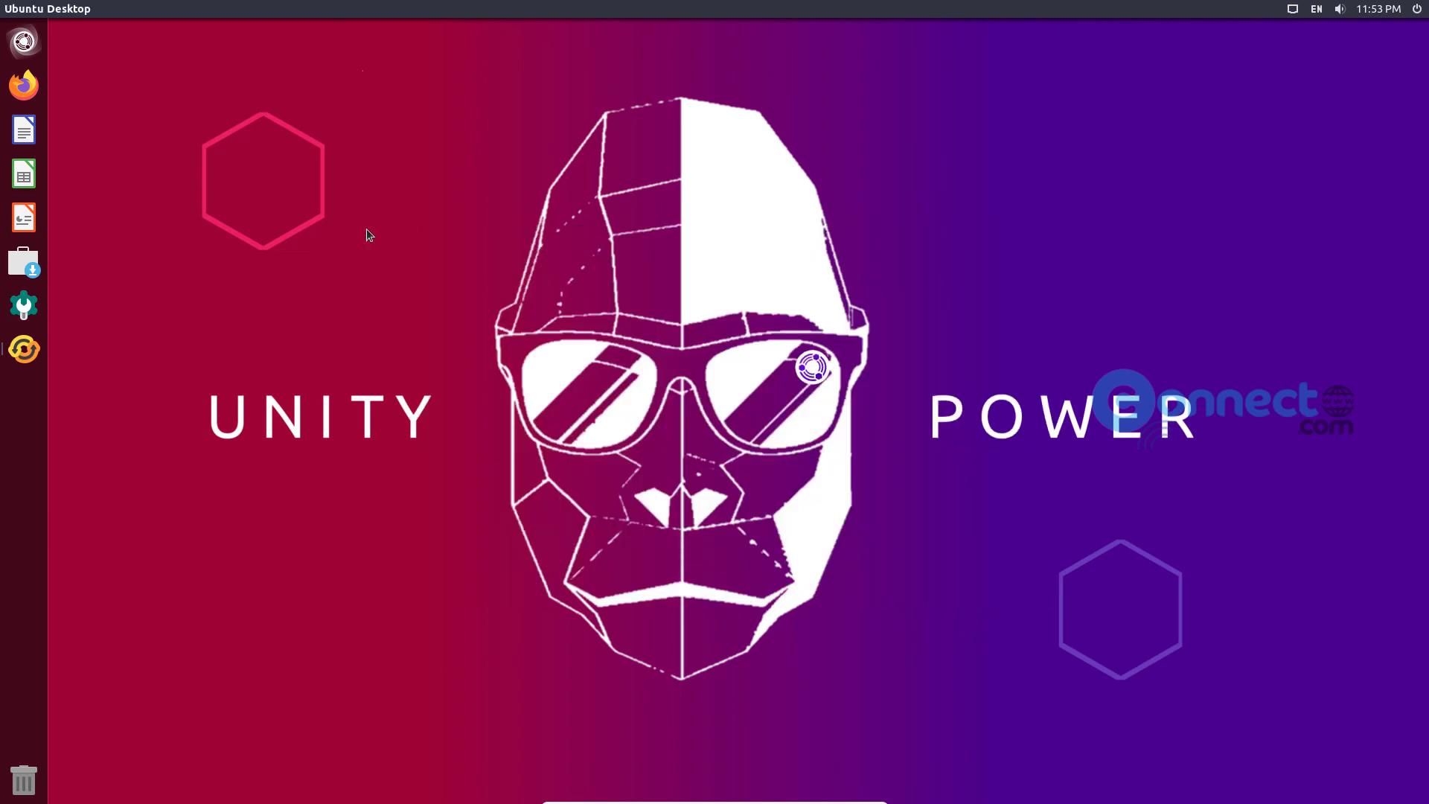
# Bring up the Software Updater and postpone installing the offered updates
pyautogui.click(32, 350)
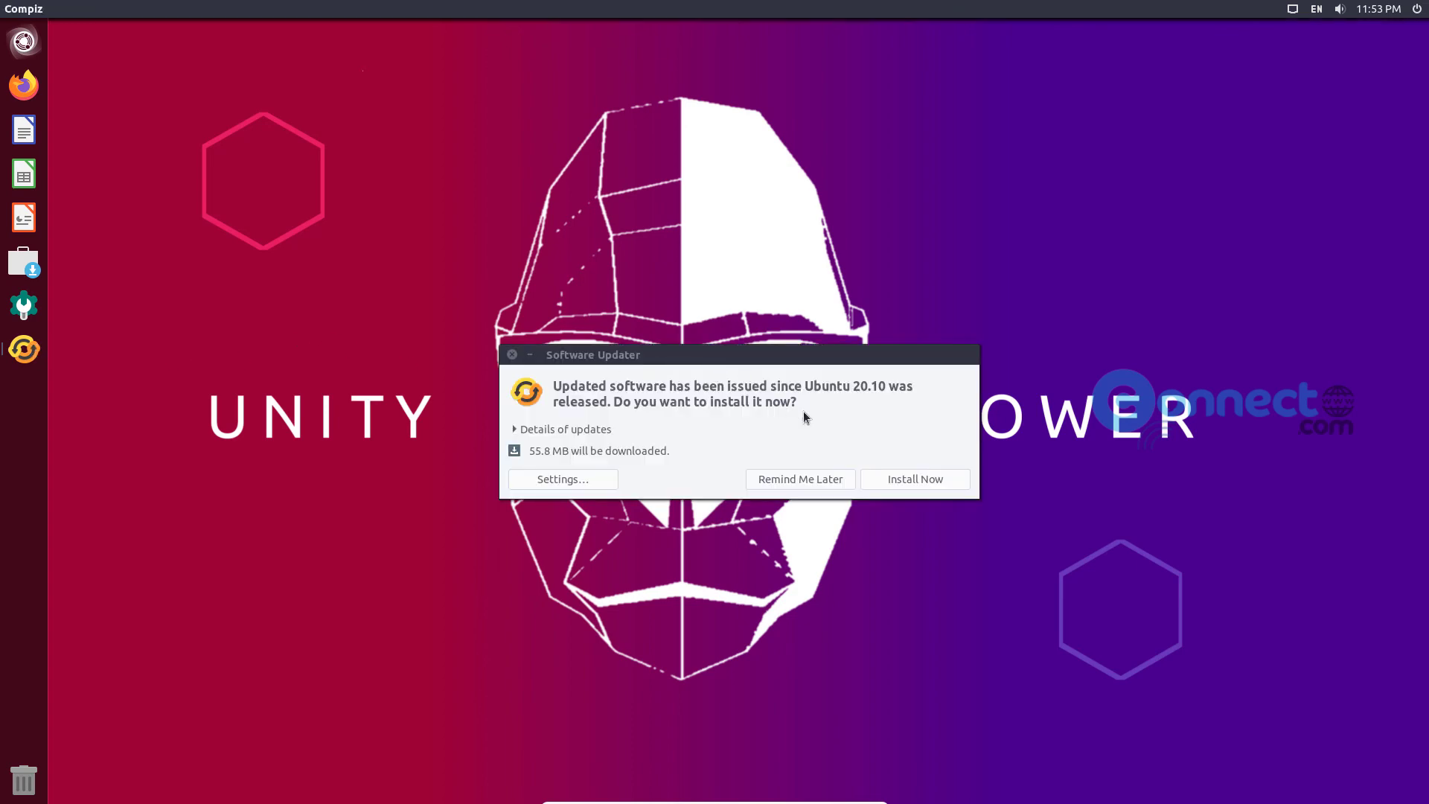
pyautogui.click(801, 479)
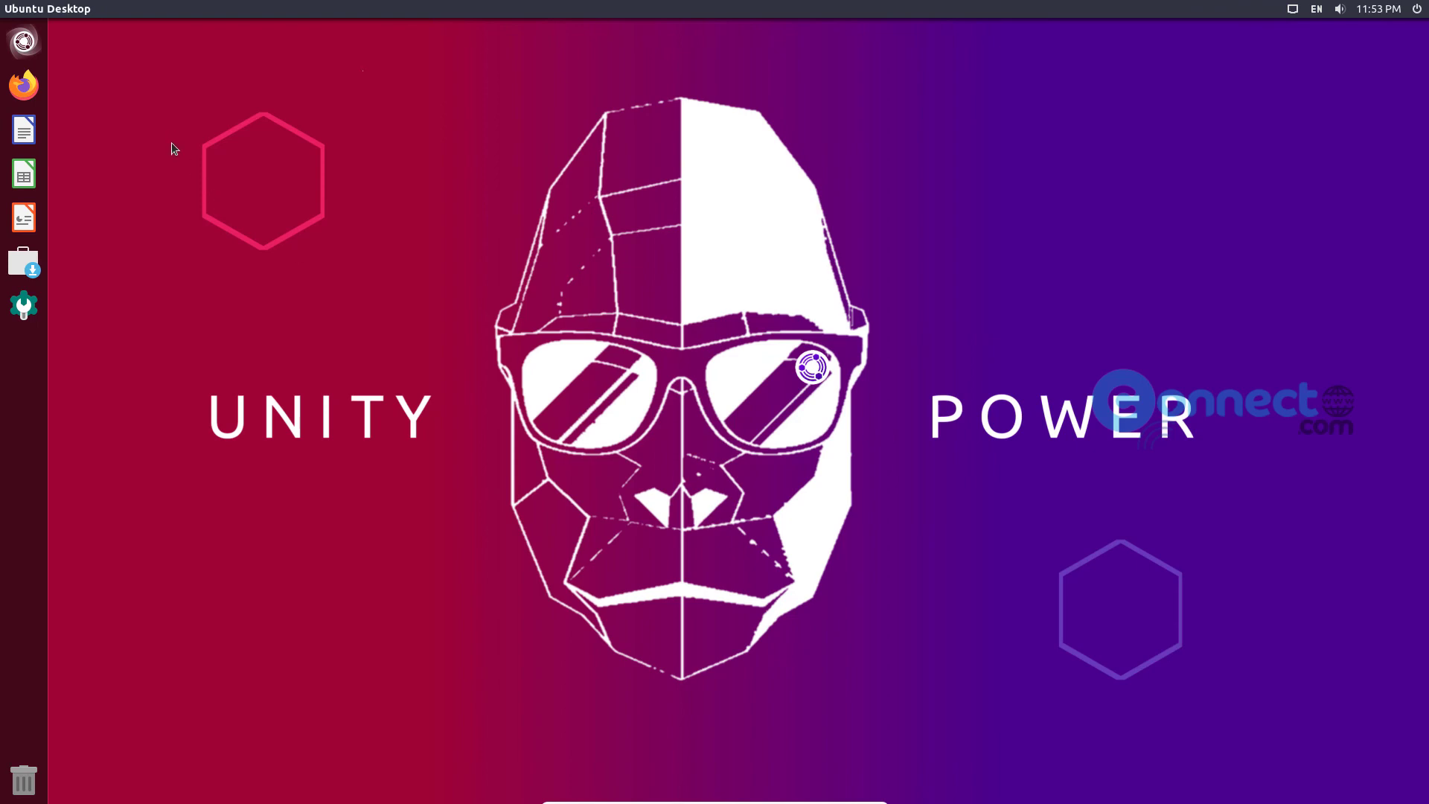
# Search the applications for terminal, open Terminal, decline the software updates notice, and close the terminal window
pyautogui.click(32, 44)
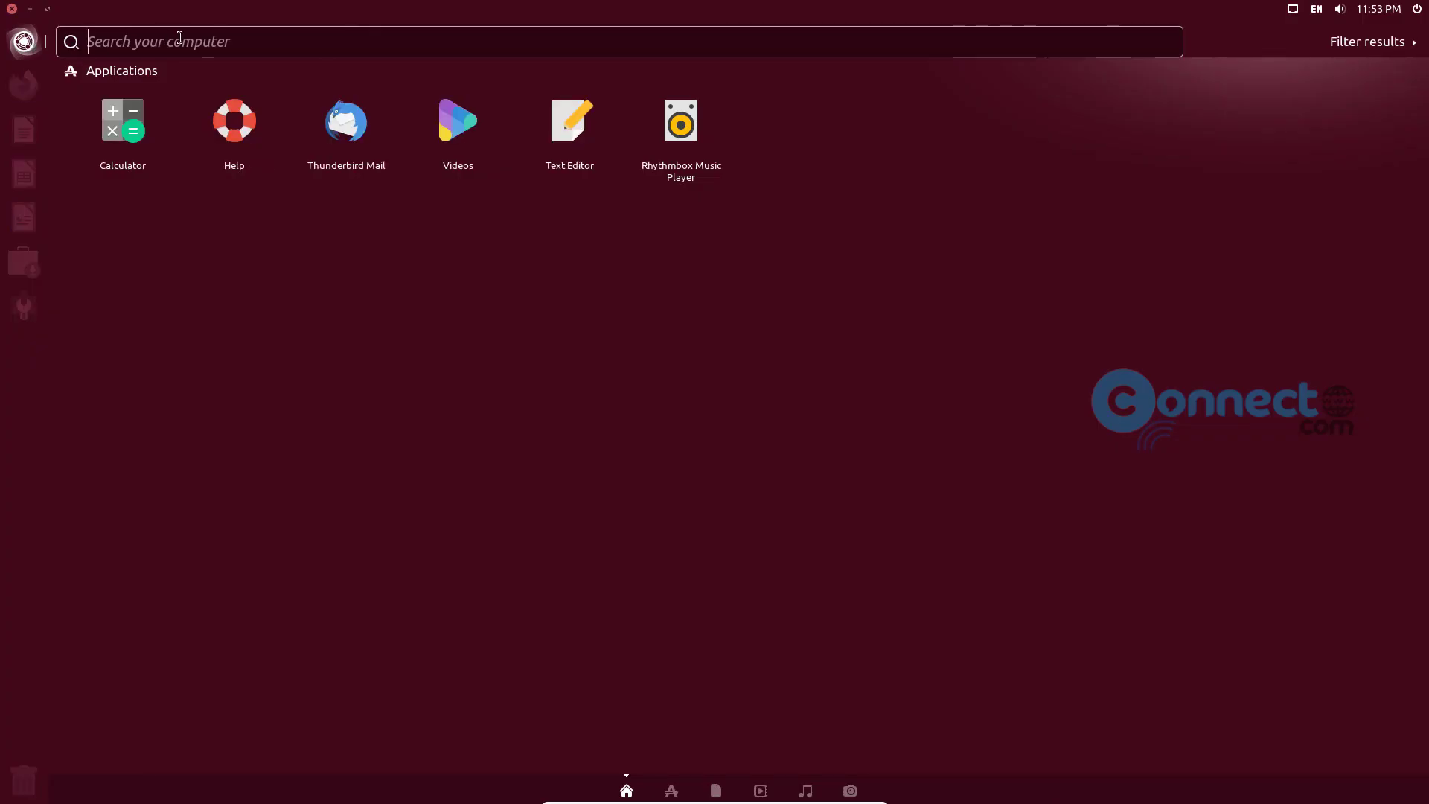
pyautogui.write('te')
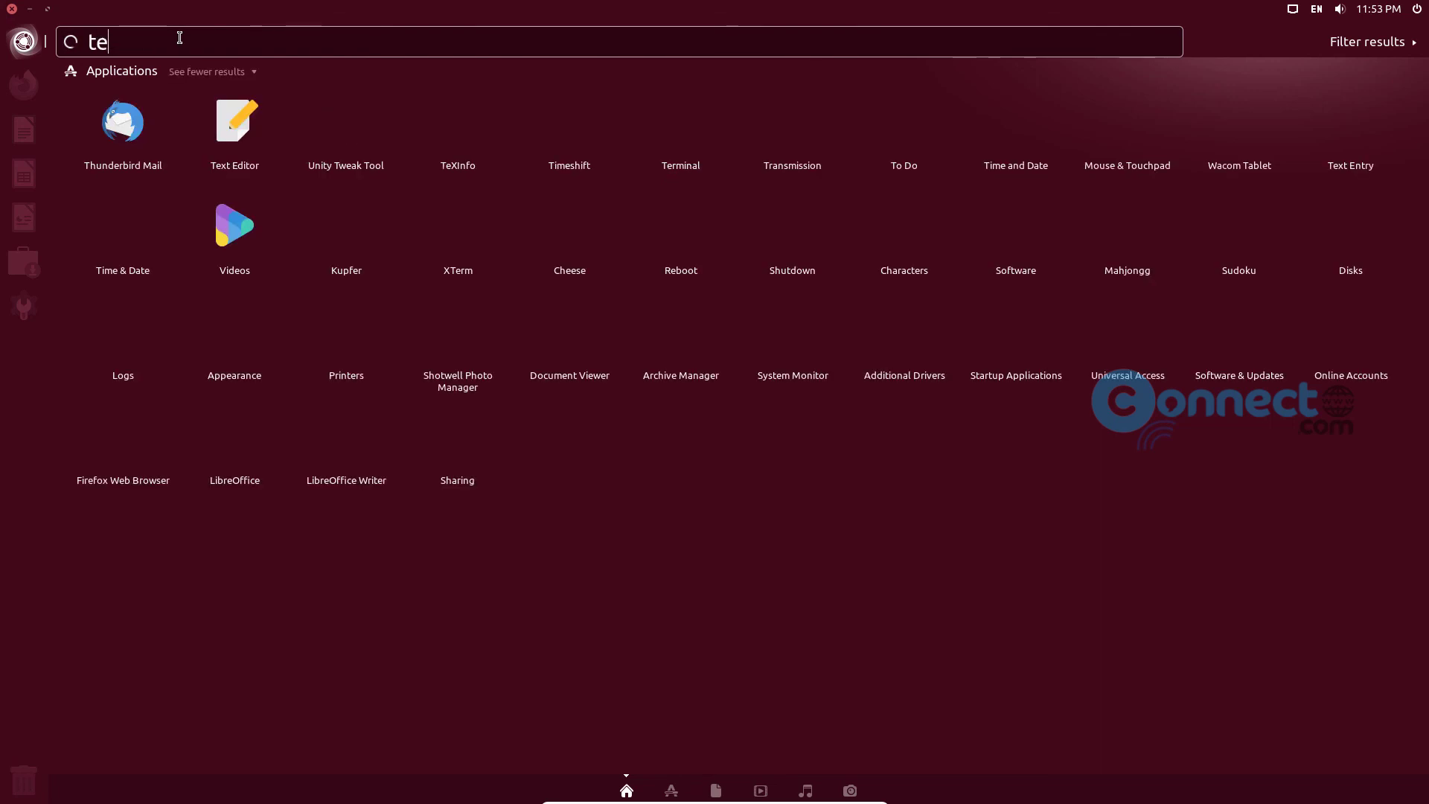
pyautogui.write('rminal')
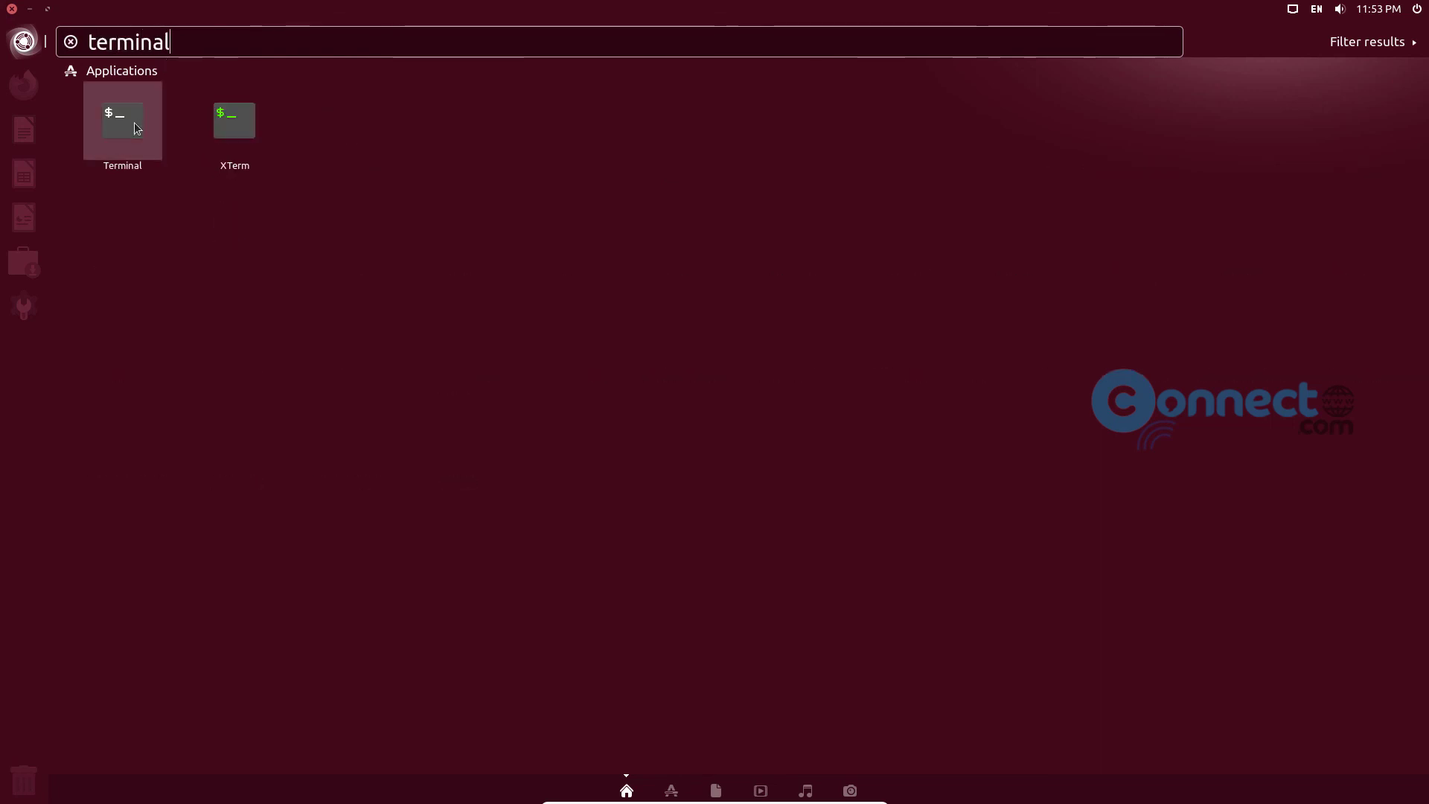
pyautogui.click(134, 122)
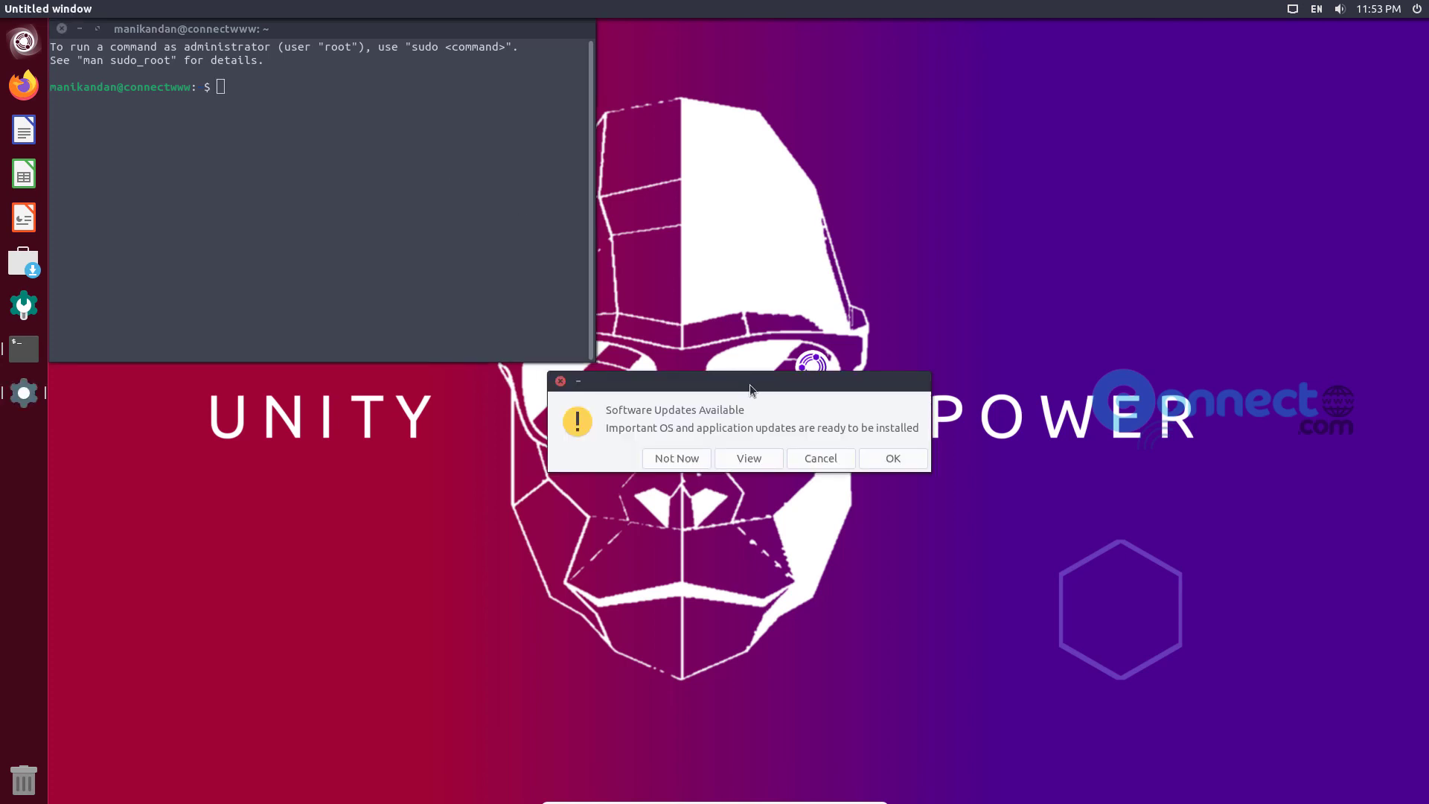
pyautogui.click(676, 457)
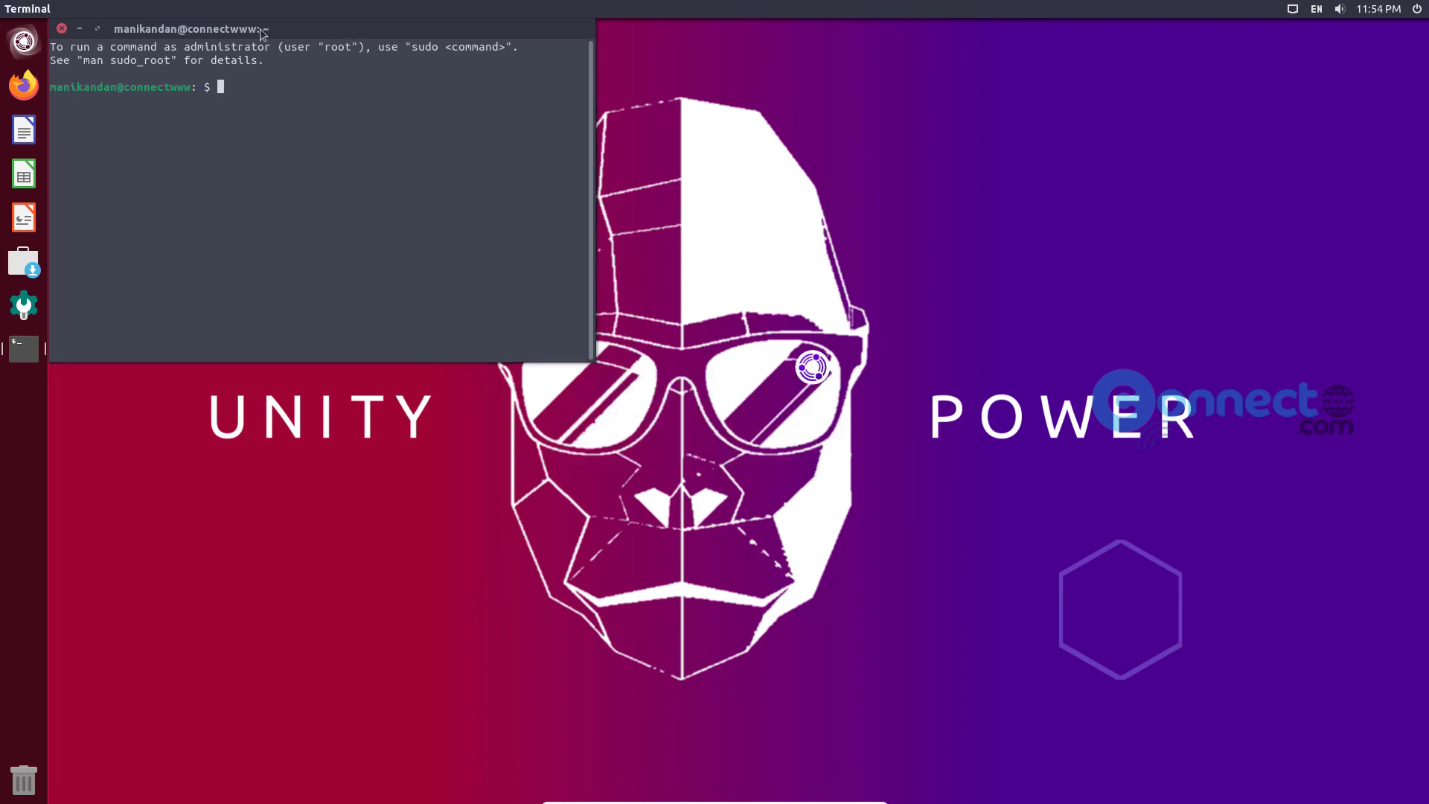
pyautogui.click(62, 29)
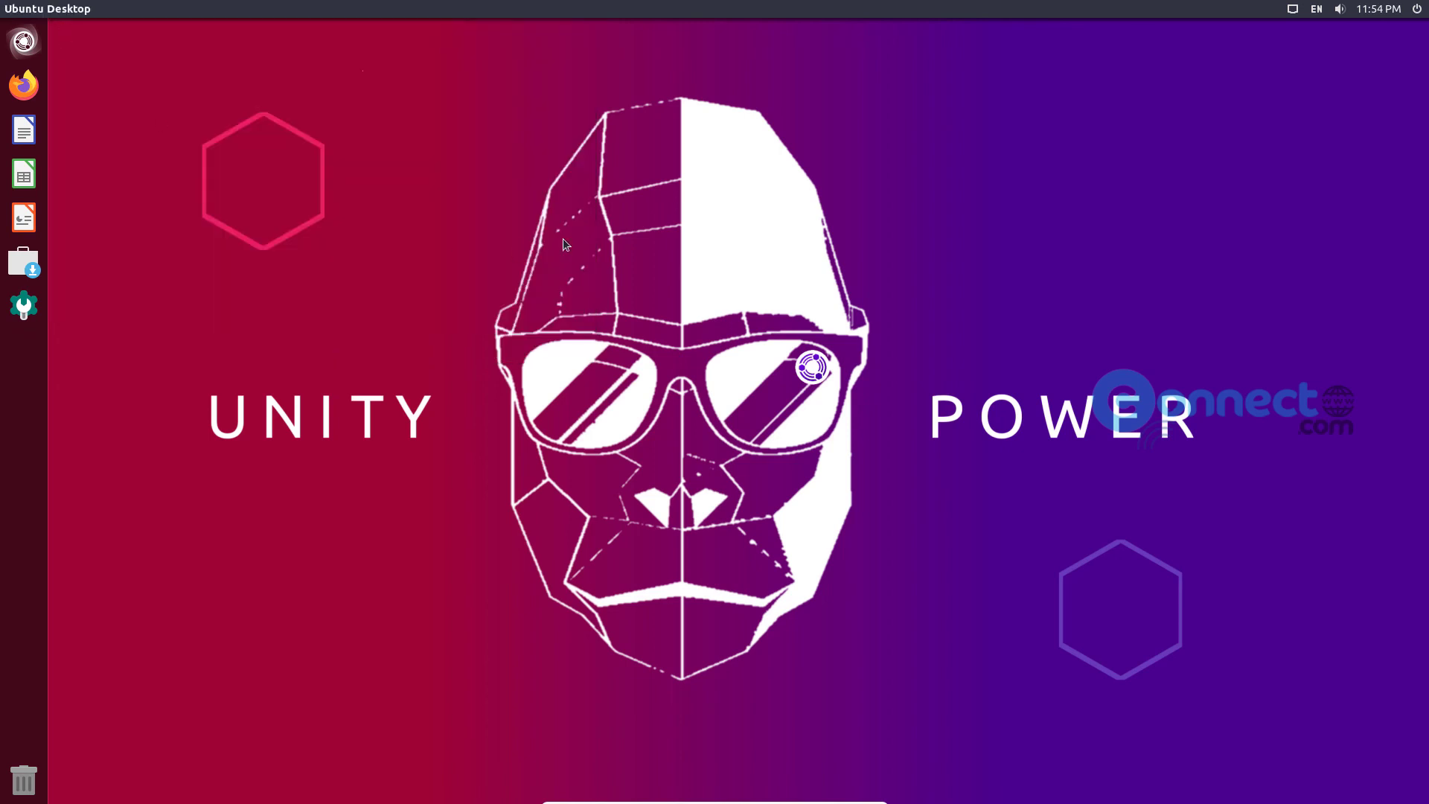